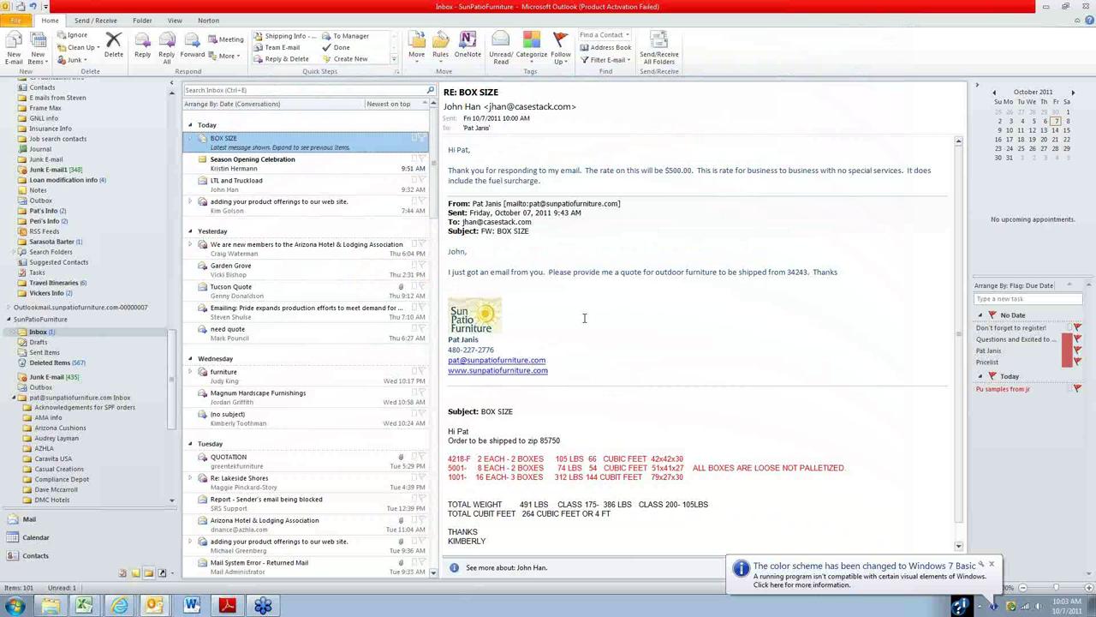
Bring the Camelot Concrete window forward and go to the camelotconcrete.com home page
{"action": "mouse_move", "coordinate": [119, 606]}
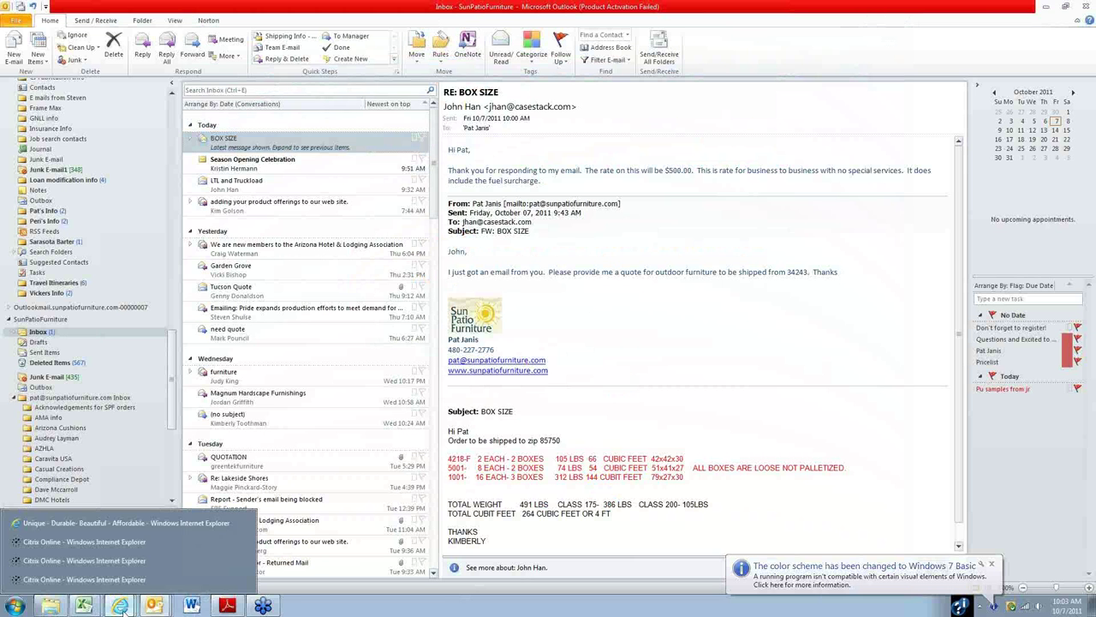
{"action": "left_click", "coordinate": [90, 524]}
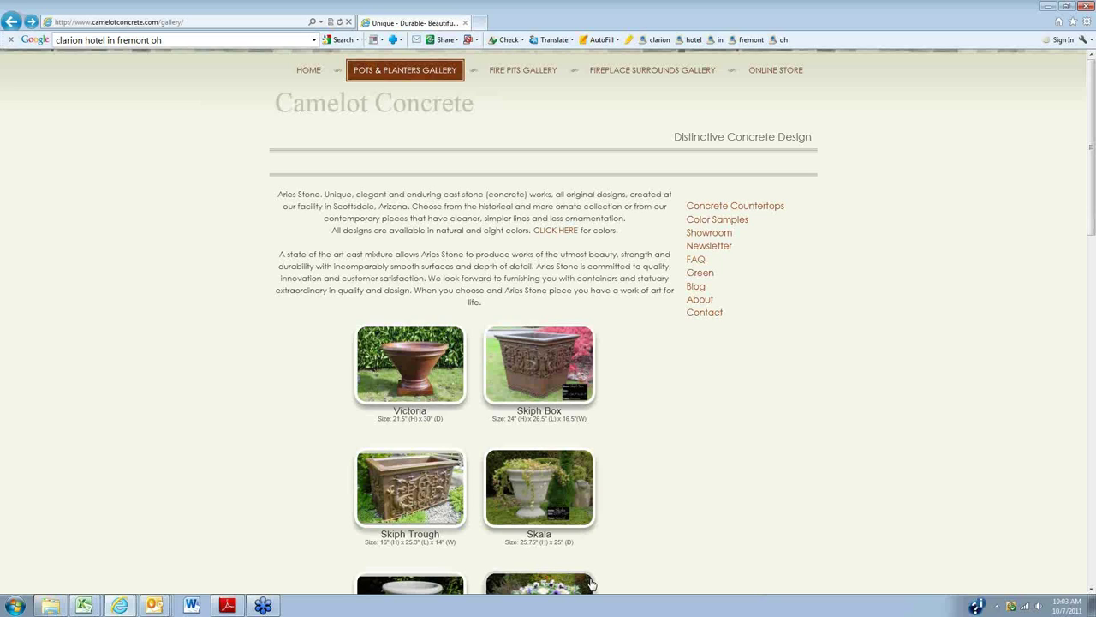
{"action": "left_click", "coordinate": [301, 77]}
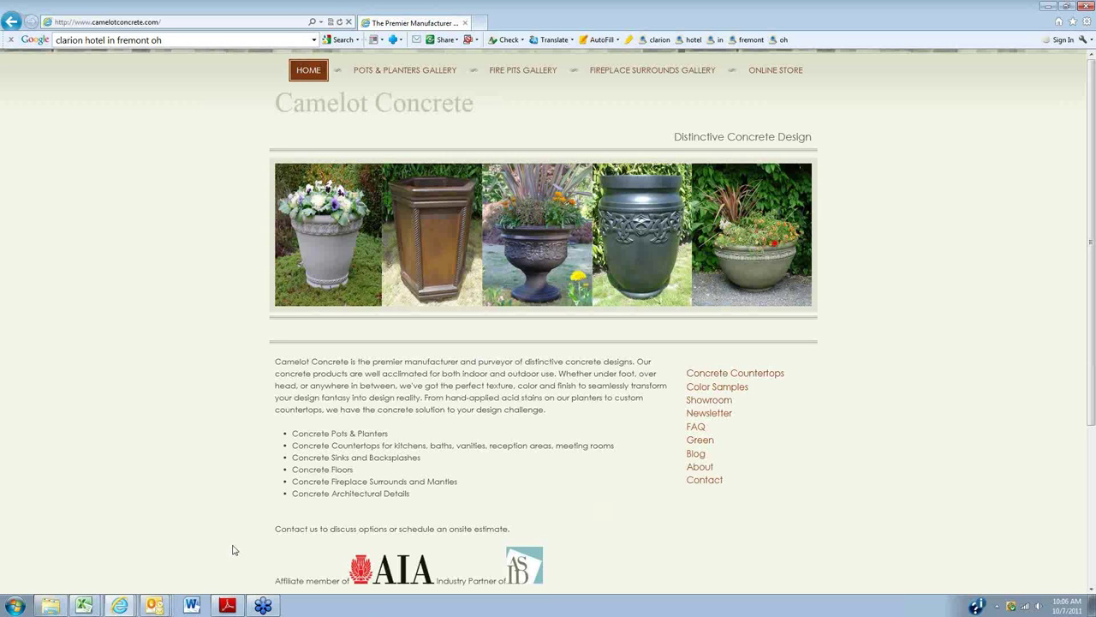
Browse the Pots & Planters gallery thumbnails and enlarge the Victoria pot's photo
{"action": "left_click", "coordinate": [385, 70]}
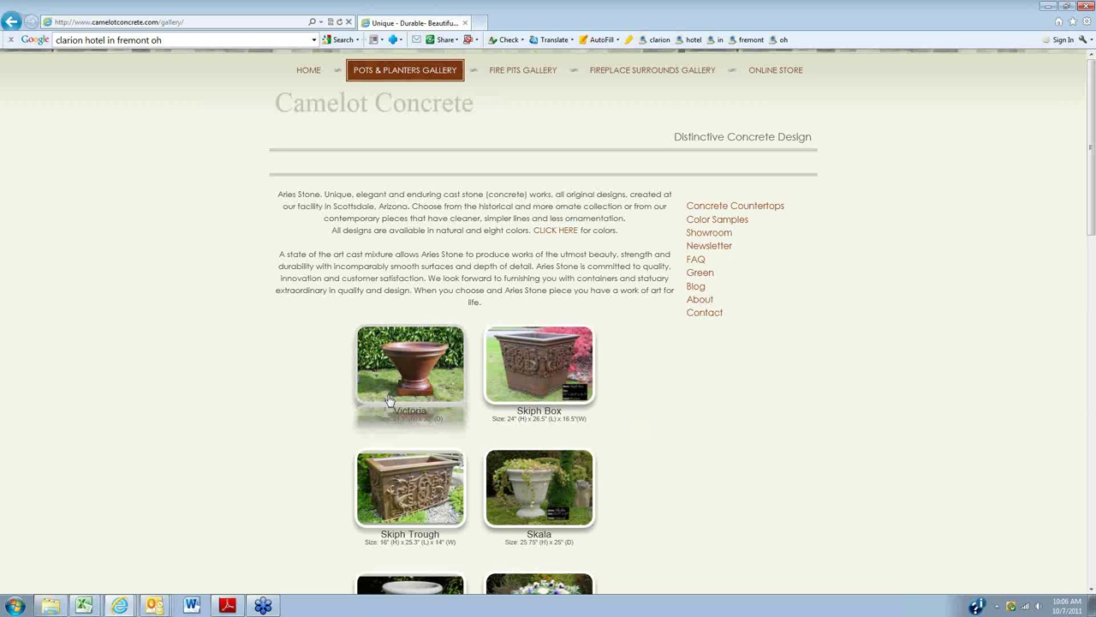
{"action": "scroll", "coordinate": [602, 393], "scroll_direction": "down", "scroll_amount": 7}
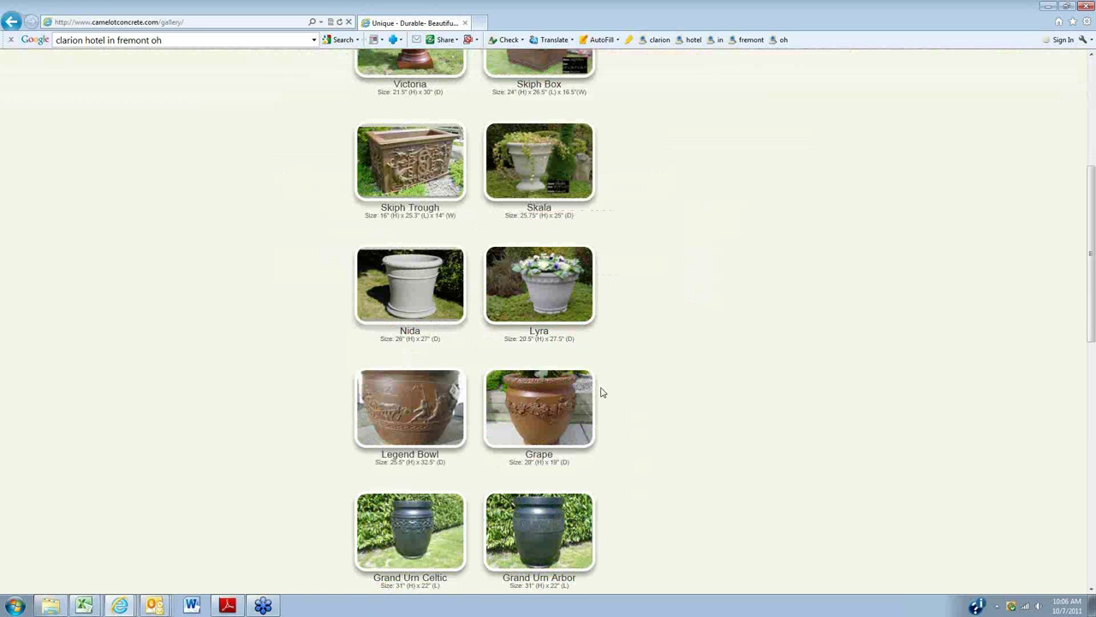
{"action": "scroll", "coordinate": [602, 393], "scroll_direction": "up", "scroll_amount": 4}
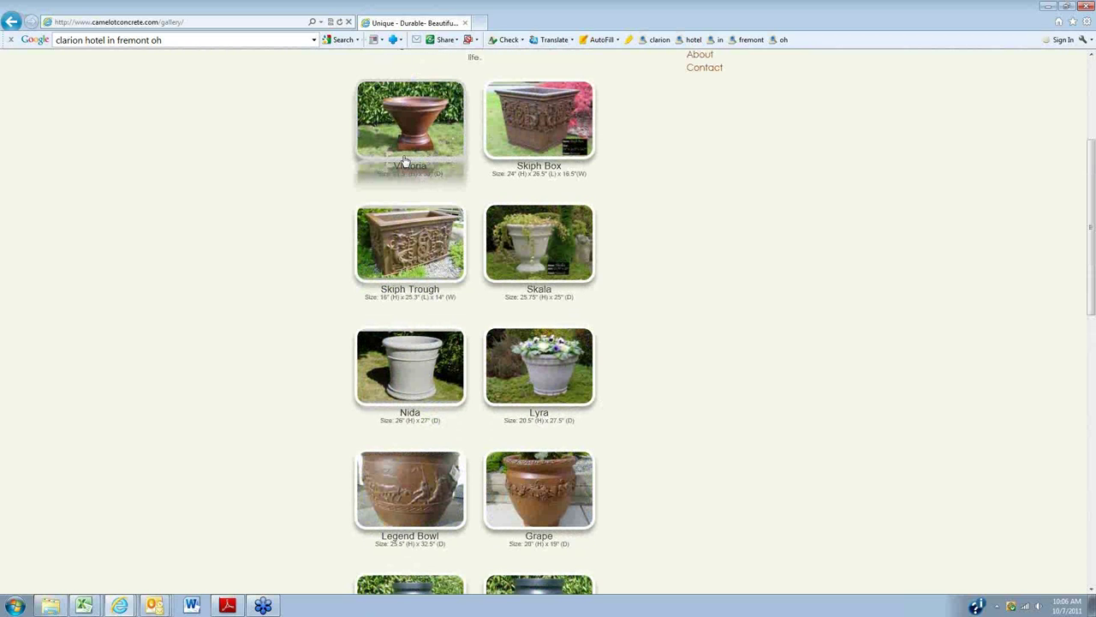
{"action": "left_click", "coordinate": [407, 130]}
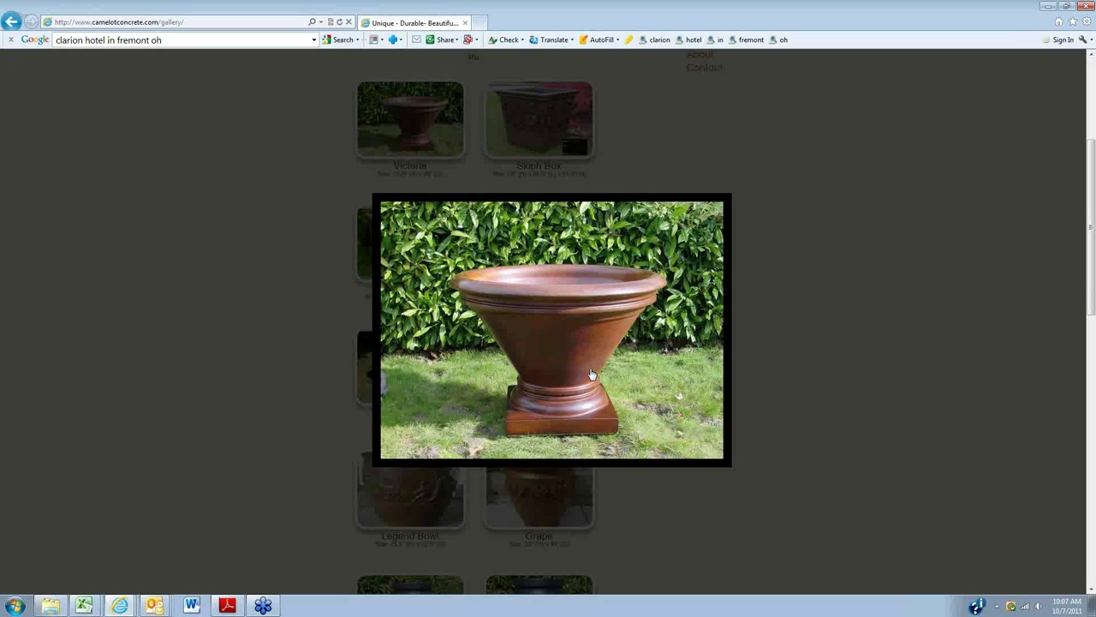
{"action": "mouse_move", "coordinate": [591, 375]}
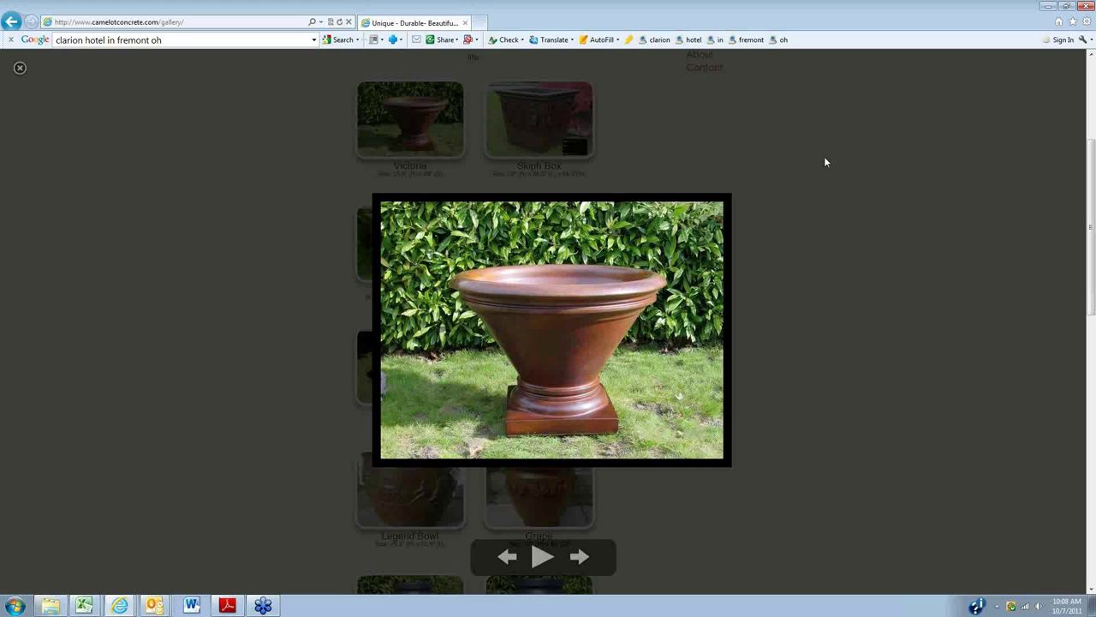
Close the Victoria photo and scroll the gallery down to Arden and Adagio and back up
{"action": "left_click", "coordinate": [20, 69]}
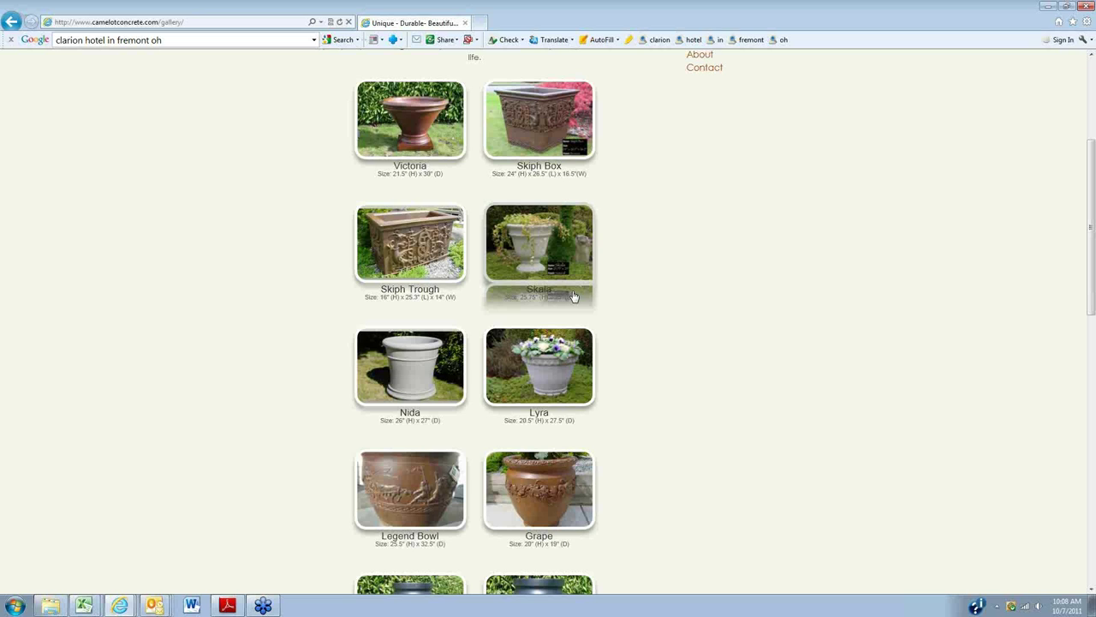
{"action": "scroll", "coordinate": [574, 296], "scroll_direction": "down", "scroll_amount": 1}
{"action": "scroll", "coordinate": [574, 296], "scroll_direction": "down", "scroll_amount": 3}
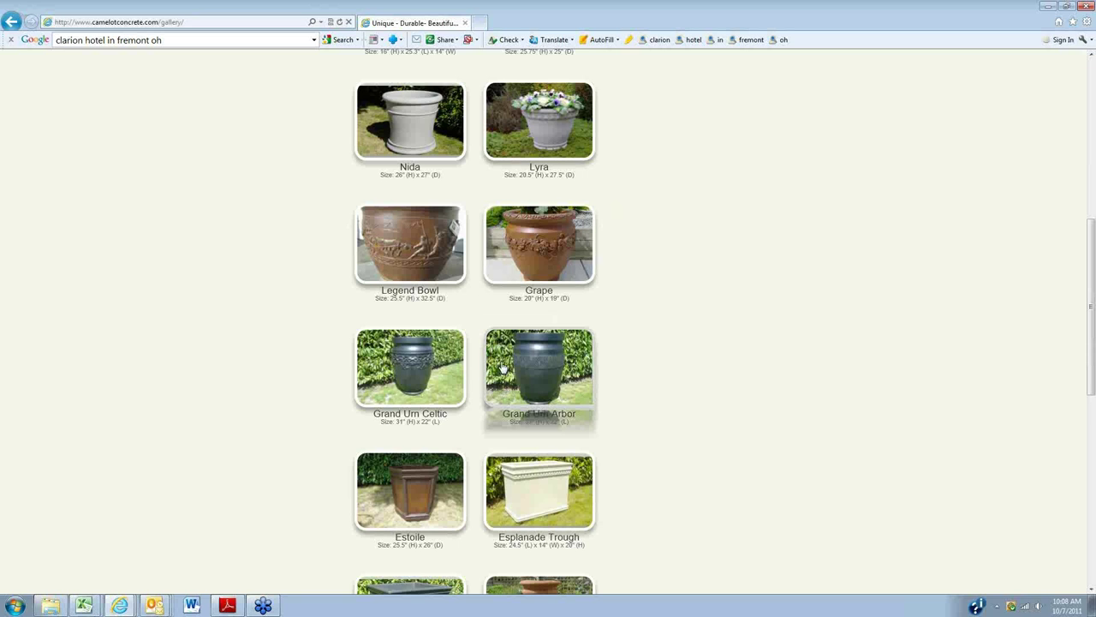
{"action": "scroll", "coordinate": [503, 368], "scroll_direction": "down", "scroll_amount": 5}
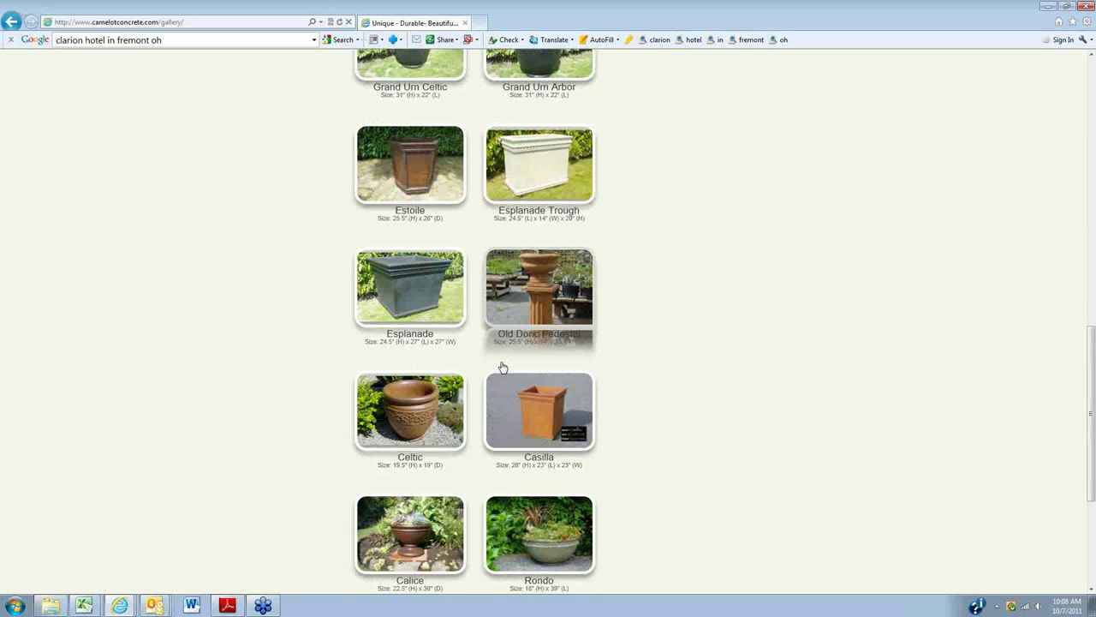
{"action": "scroll", "coordinate": [503, 369], "scroll_direction": "down", "scroll_amount": 3}
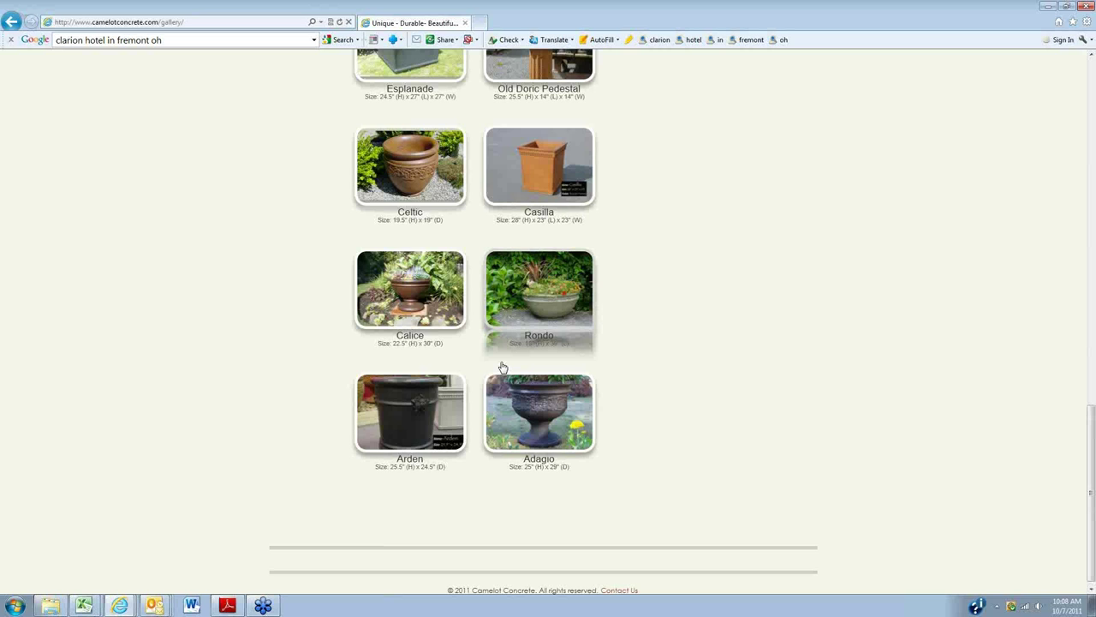
{"action": "scroll", "coordinate": [503, 369], "scroll_direction": "up", "scroll_amount": 6}
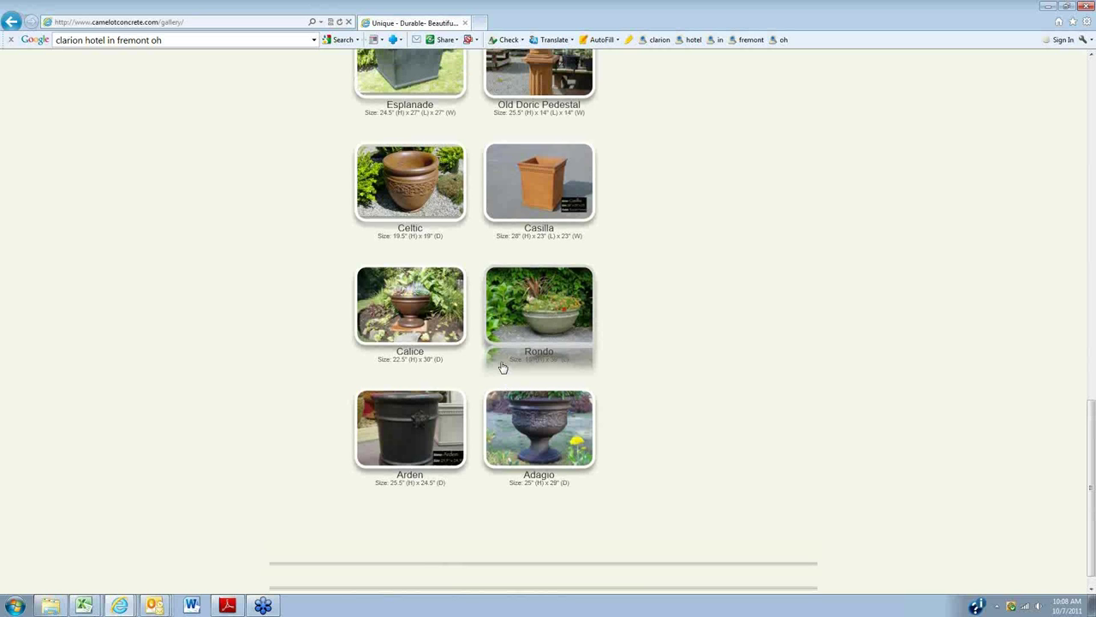
{"action": "scroll", "coordinate": [634, 263], "scroll_direction": "up", "scroll_amount": 5}
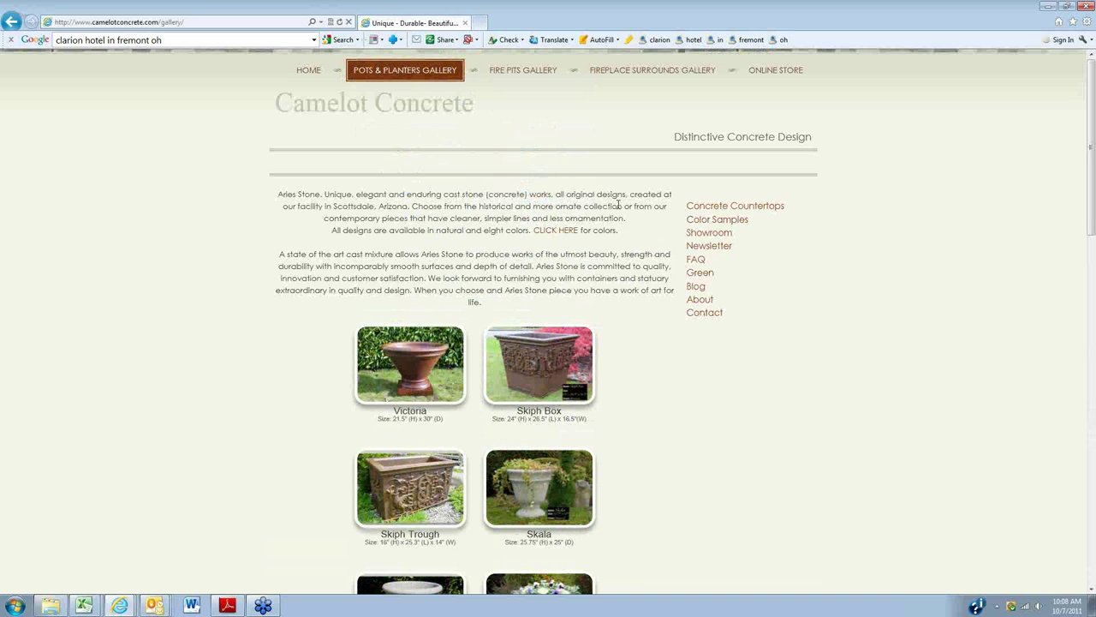
Review the online store's 21 Concrete Pots & Planters products and prices, then return to the store home
{"action": "left_click", "coordinate": [776, 74]}
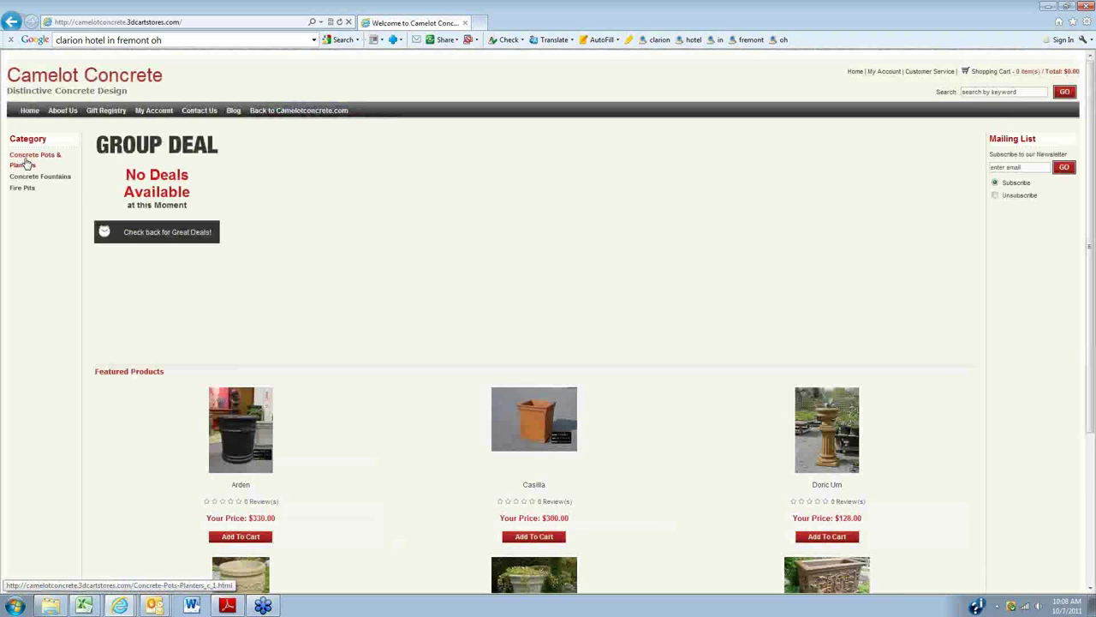
{"action": "left_click", "coordinate": [26, 163]}
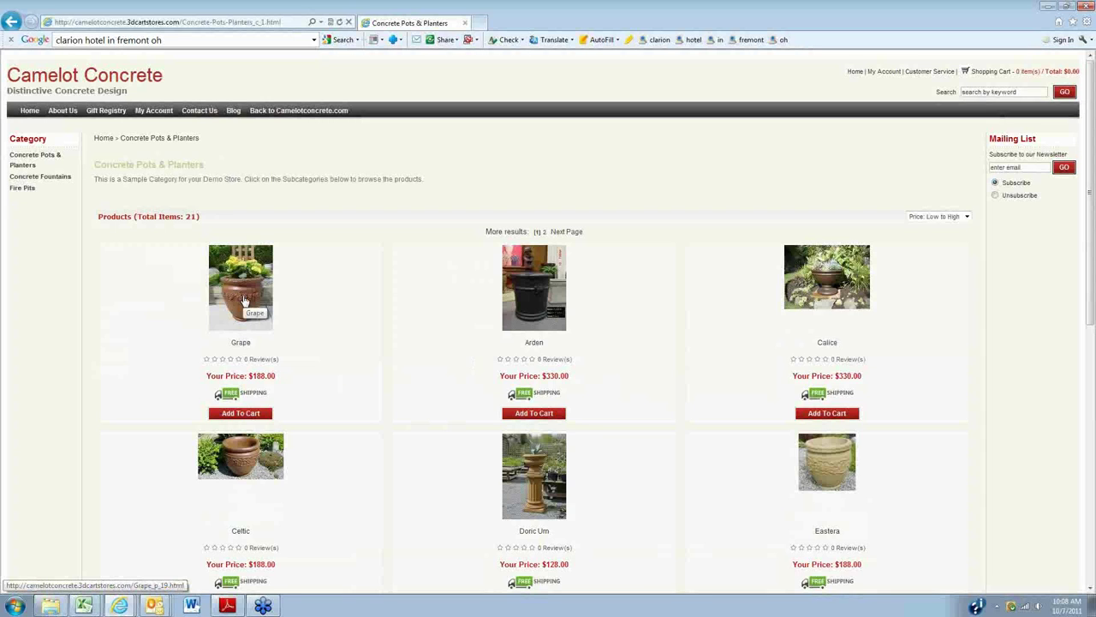
{"action": "scroll", "coordinate": [244, 301], "scroll_direction": "down", "scroll_amount": 1}
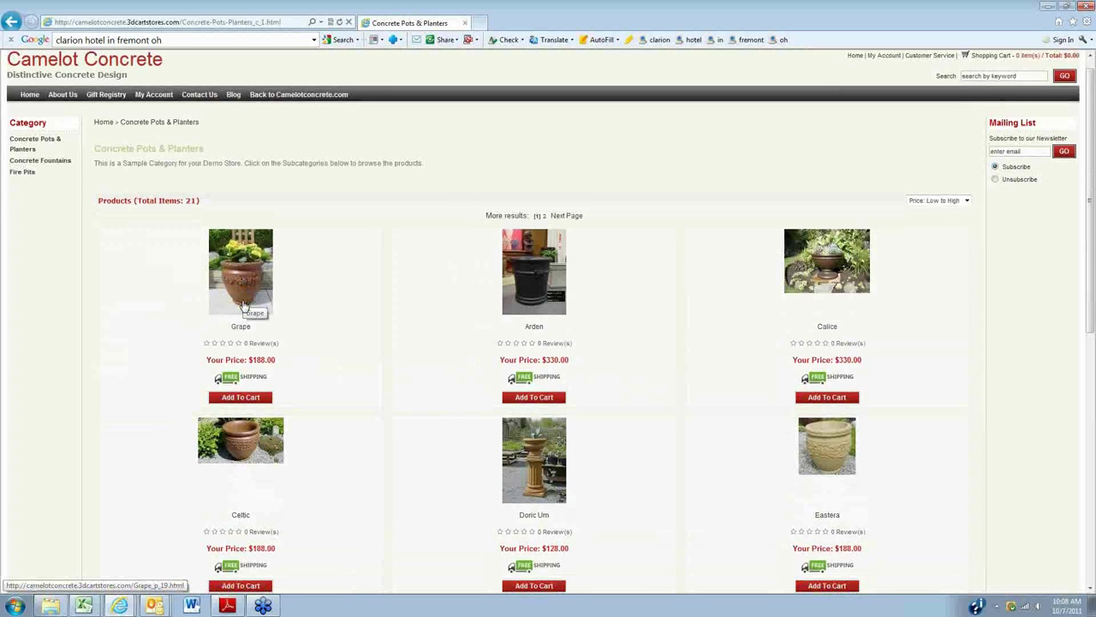
{"action": "scroll", "coordinate": [244, 306], "scroll_direction": "down", "scroll_amount": 6}
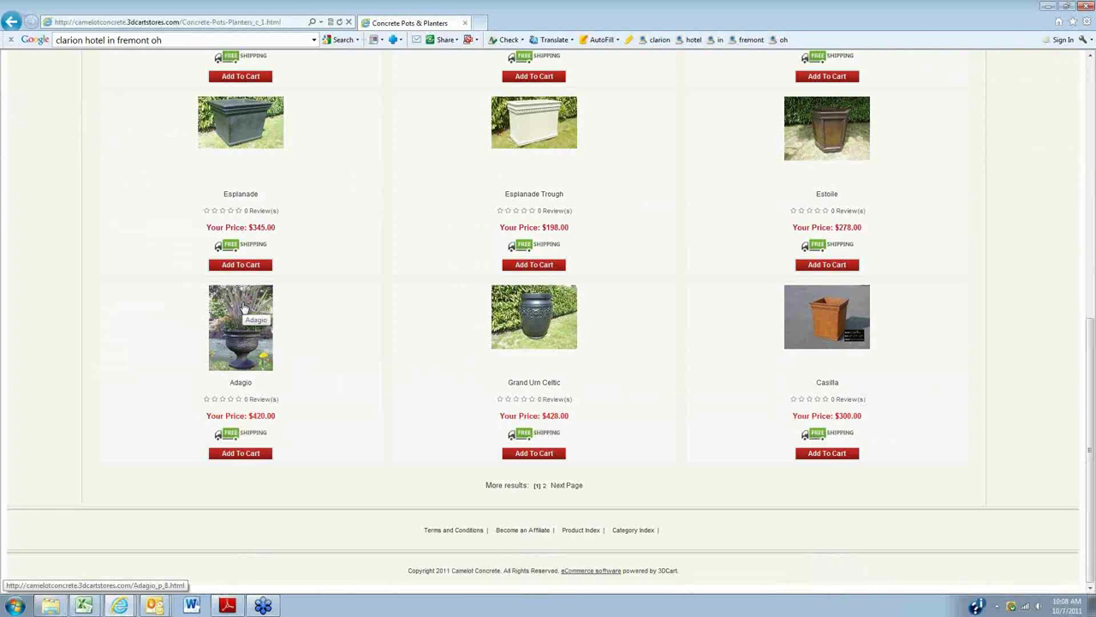
{"action": "scroll", "coordinate": [244, 306], "scroll_direction": "up", "scroll_amount": 1}
{"action": "scroll", "coordinate": [244, 305], "scroll_direction": "up", "scroll_amount": 7}
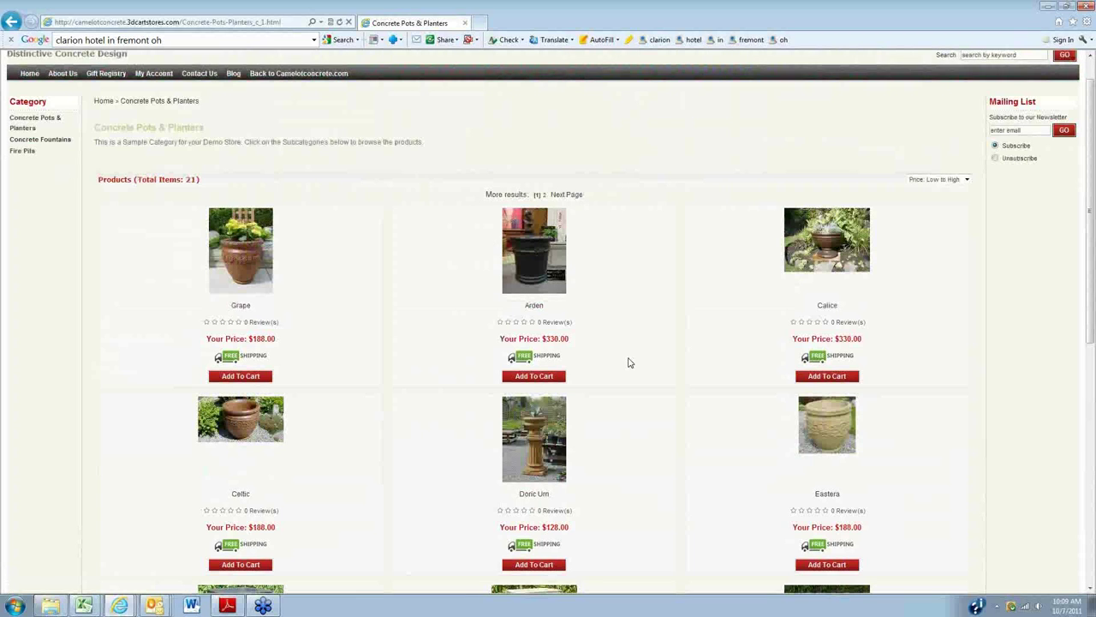
{"action": "scroll", "coordinate": [628, 362], "scroll_direction": "down", "scroll_amount": 3}
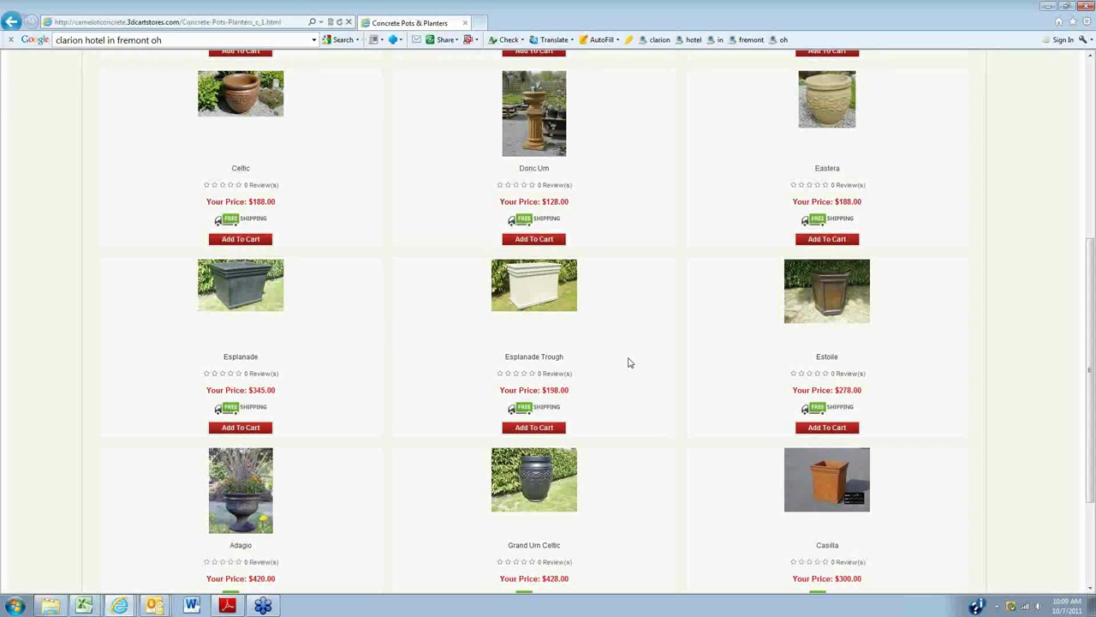
{"action": "scroll", "coordinate": [628, 362], "scroll_direction": "up", "scroll_amount": 1}
{"action": "scroll", "coordinate": [628, 362], "scroll_direction": "up", "scroll_amount": 5}
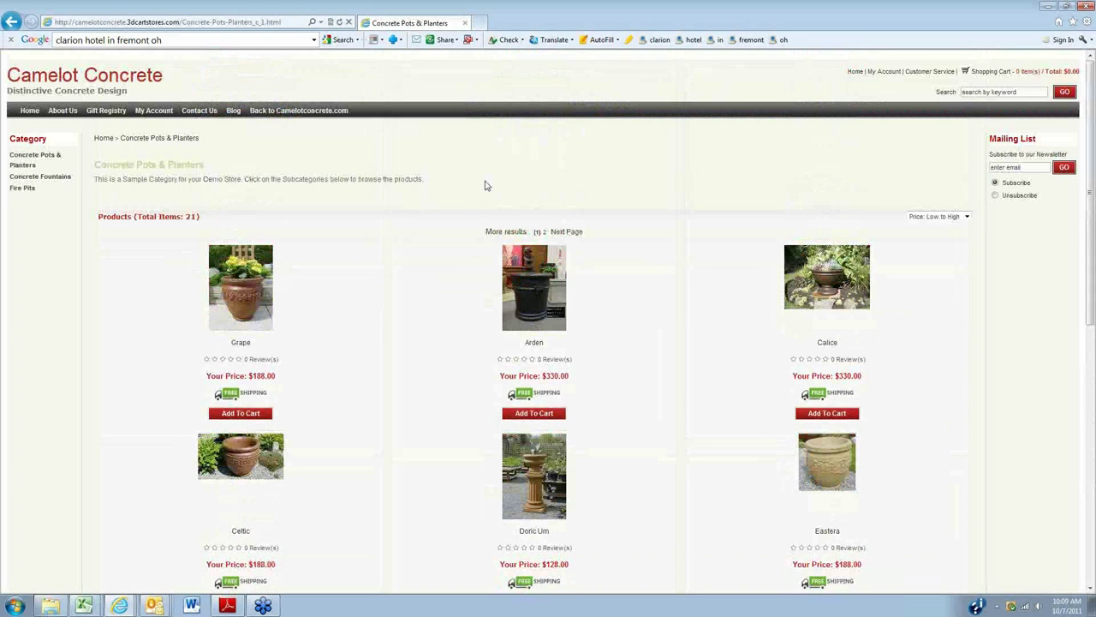
{"action": "left_click", "coordinate": [103, 138]}
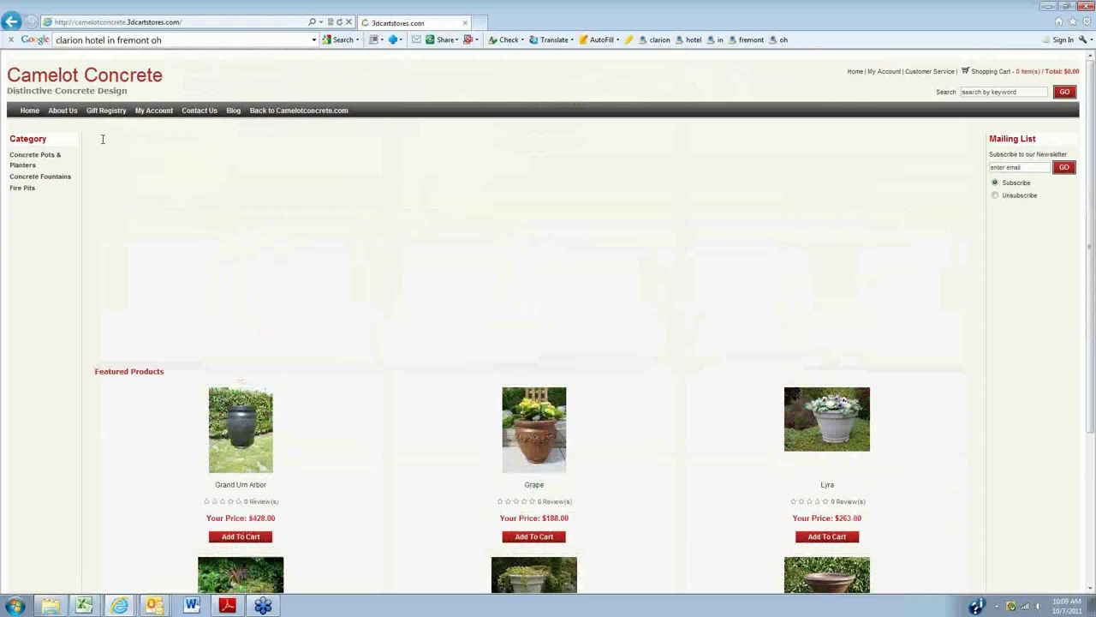
Return to the main site's Pots & Planters gallery and view the Aries Stone colour chart
{"action": "left_click", "coordinate": [301, 112]}
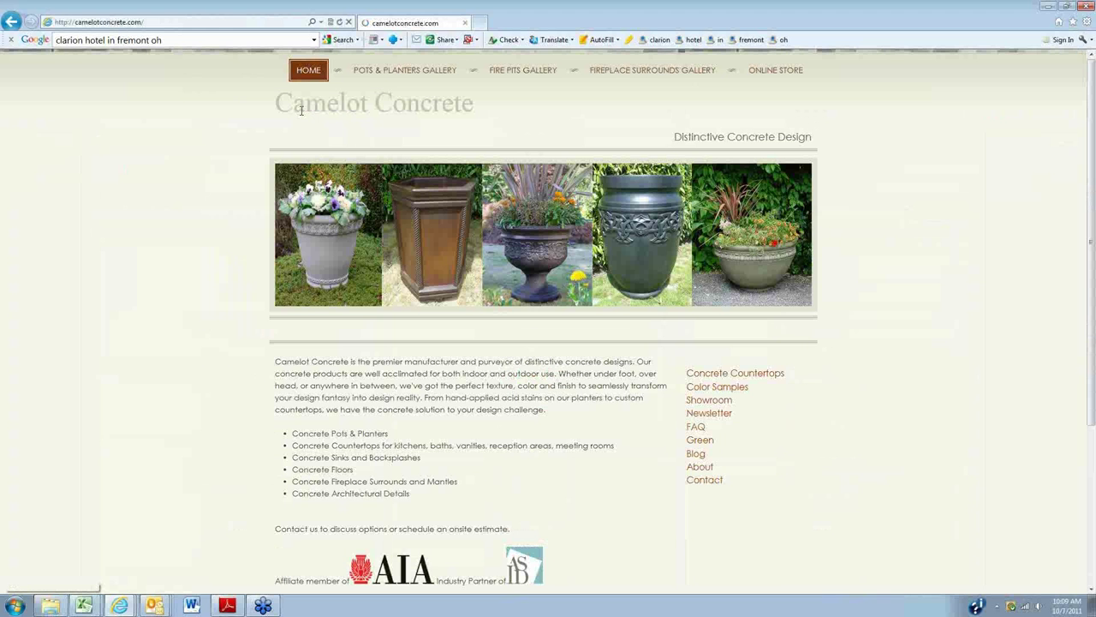
{"action": "left_click", "coordinate": [401, 71]}
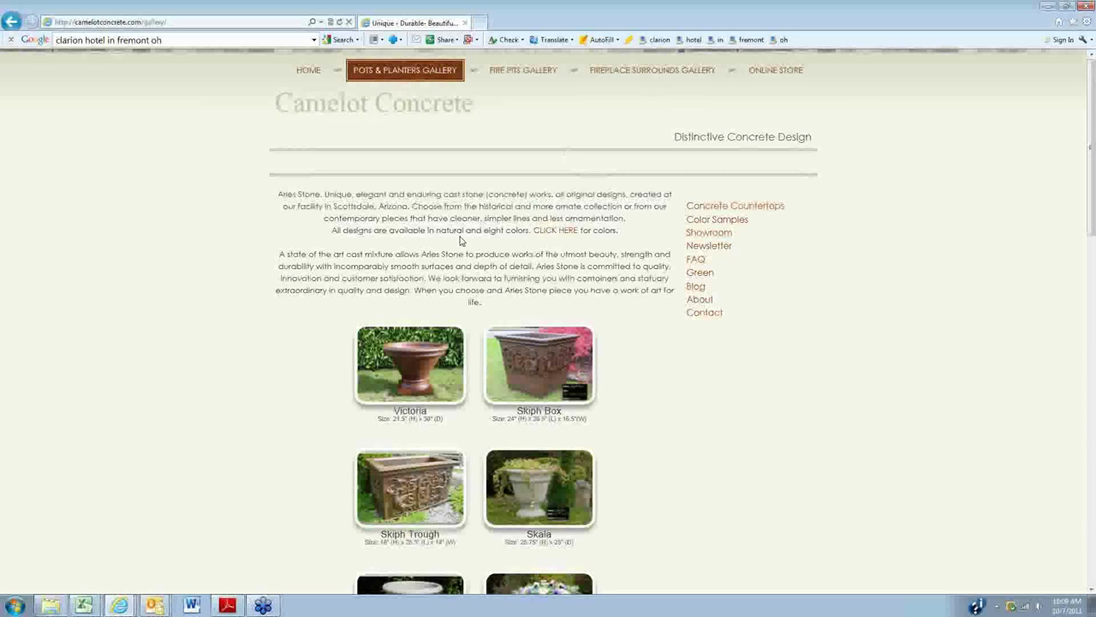
{"action": "left_click", "coordinate": [552, 234]}
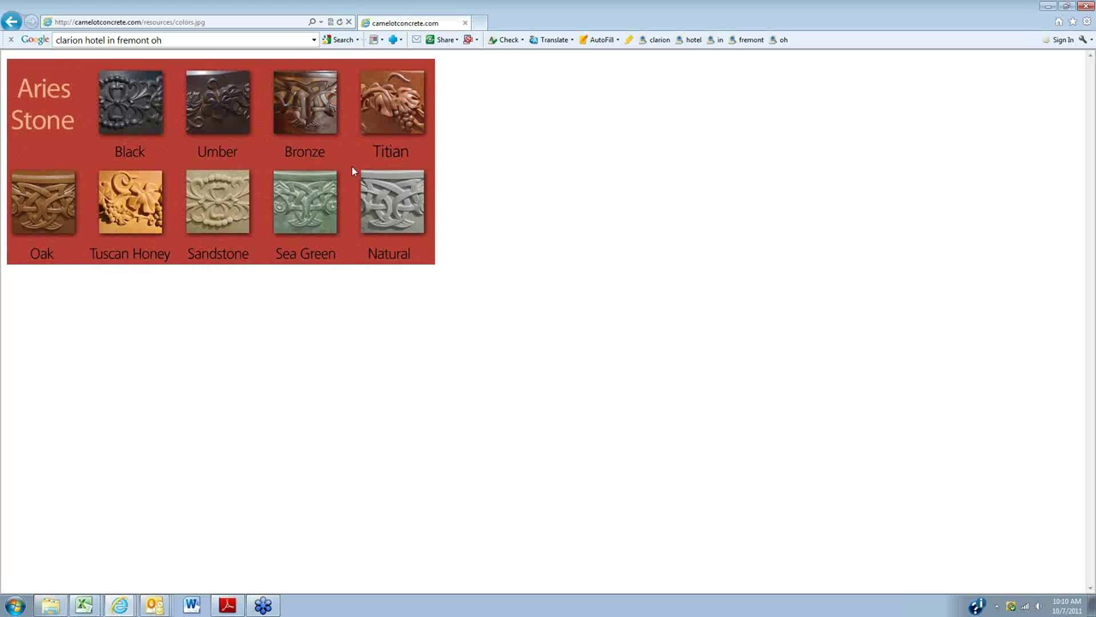
Switch to the PowerPoint slide show's 'Welcome to the Camelot Concrete Webinar!' slide
{"action": "left_click", "coordinate": [11, 23]}
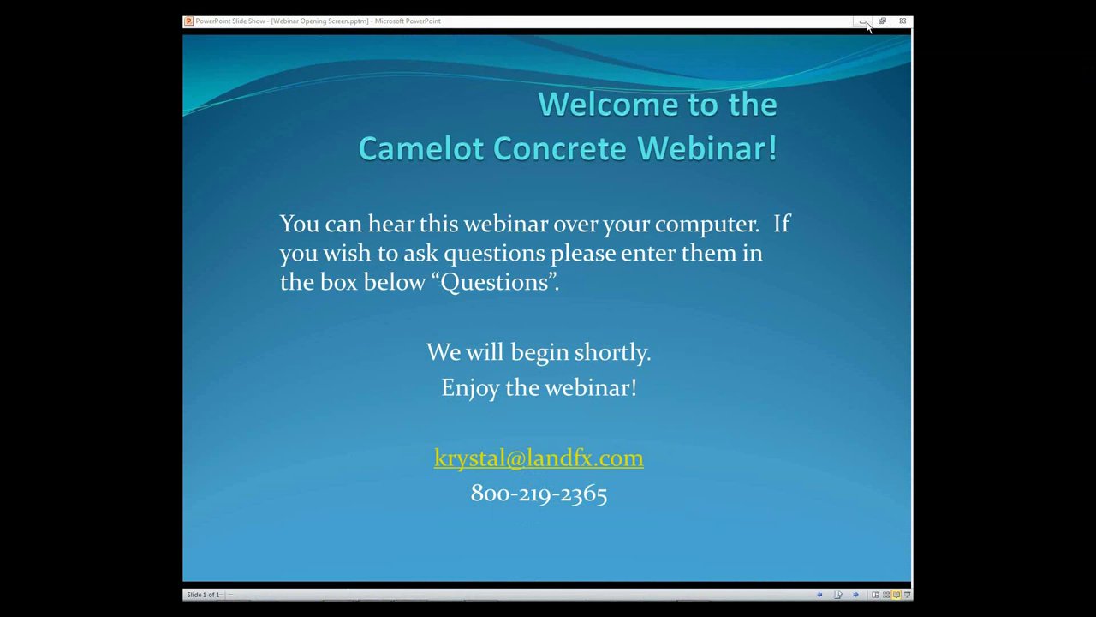
Use Alt+Tab to get back to 1.01 Base Drawing.dwg in F/X CAD
{"action": "key", "text": "alt+Tab"}
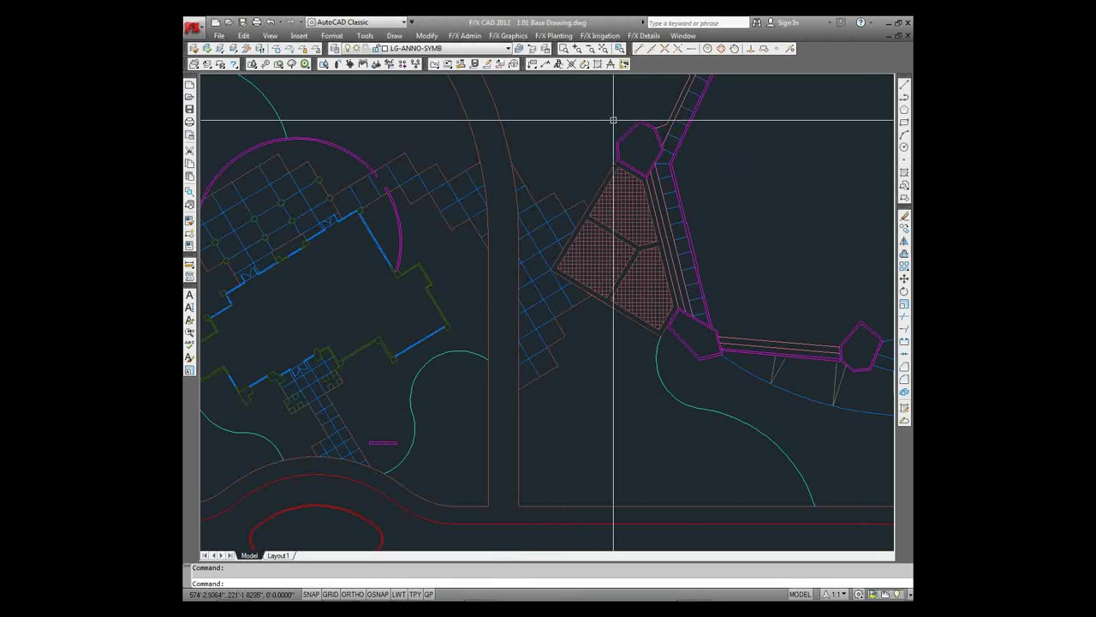
Drag the F/X Graphics toolbar off the second toolbar row to float over the site plan
{"action": "left_click_drag", "start_coordinate": [532, 76], "coordinate": [534, 125]}
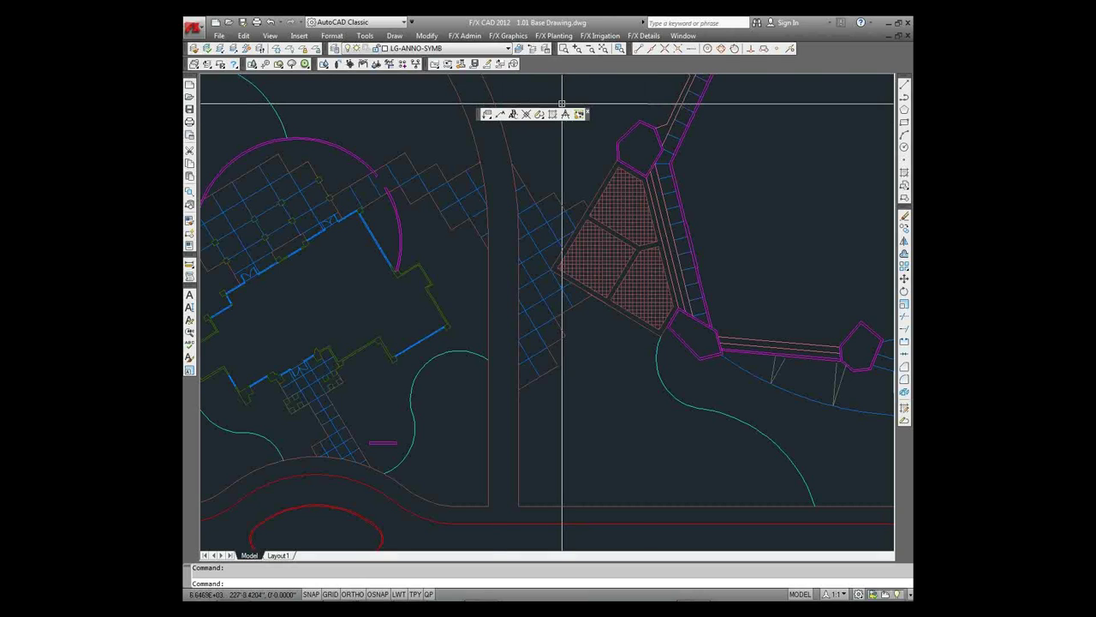
Look through the F/X Graphics and F/X Planting menus, then open the Reference Notes dialog
{"action": "left_click", "coordinate": [507, 35]}
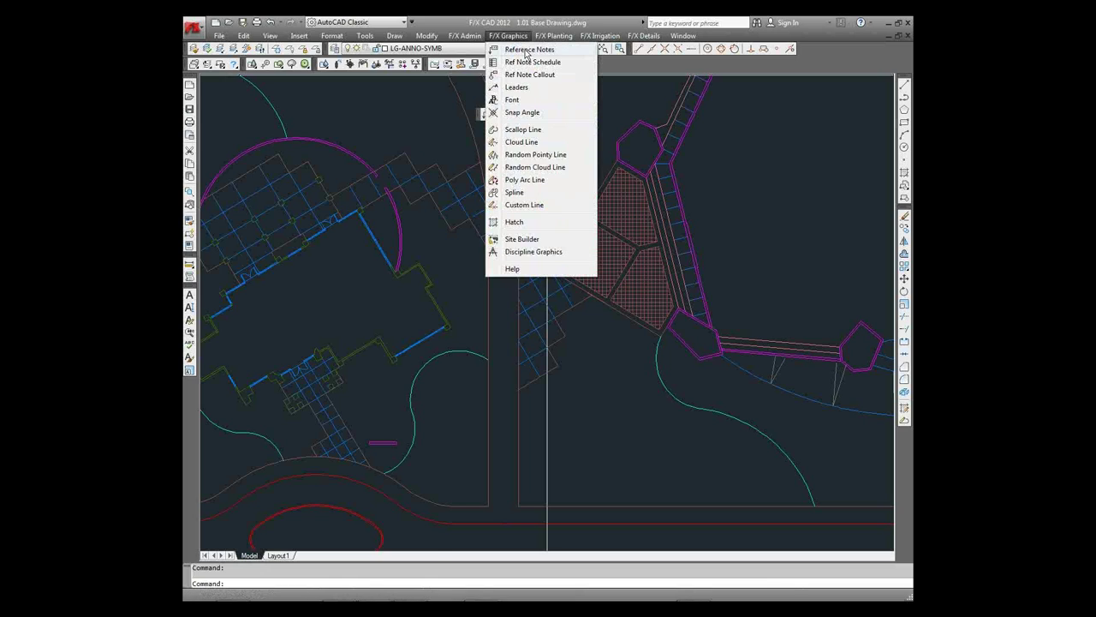
{"action": "left_click", "coordinate": [622, 50]}
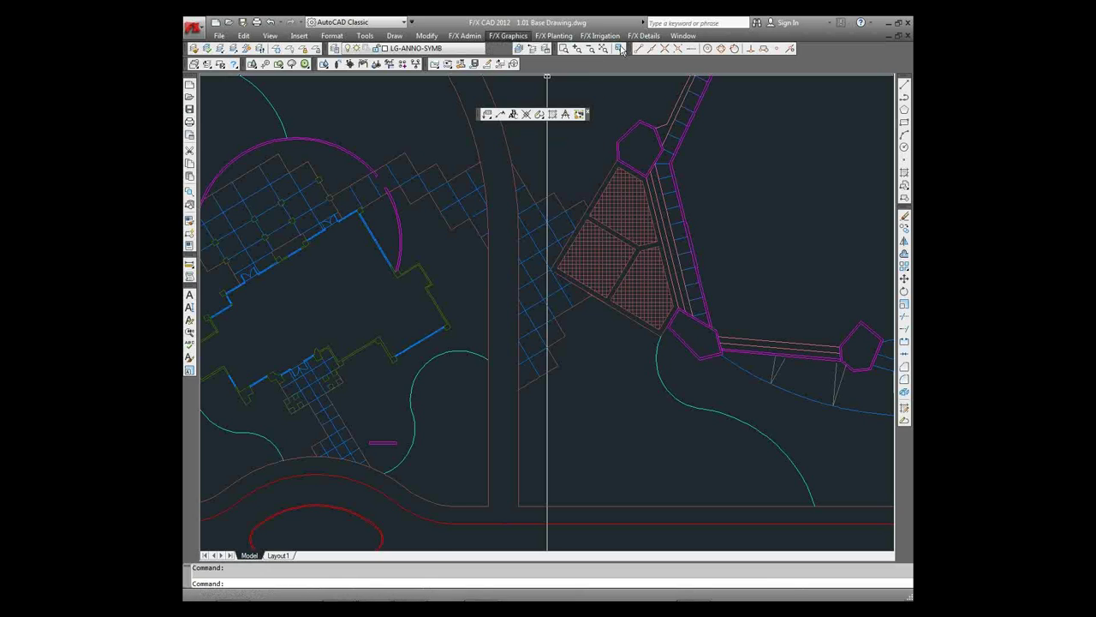
{"action": "left_click", "coordinate": [554, 35]}
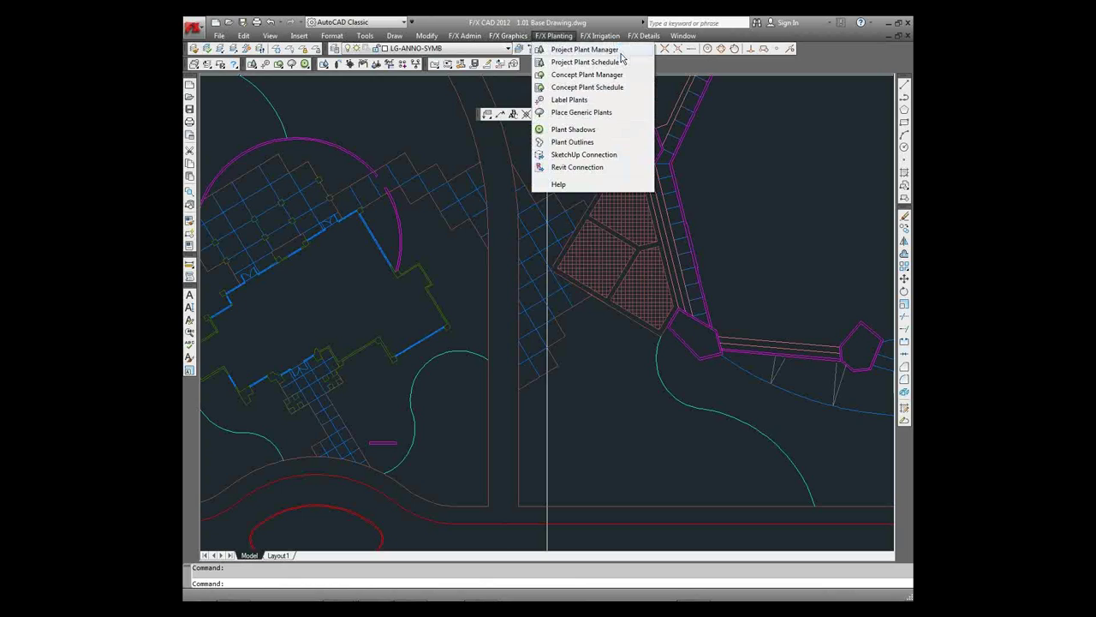
{"action": "left_click", "coordinate": [669, 103]}
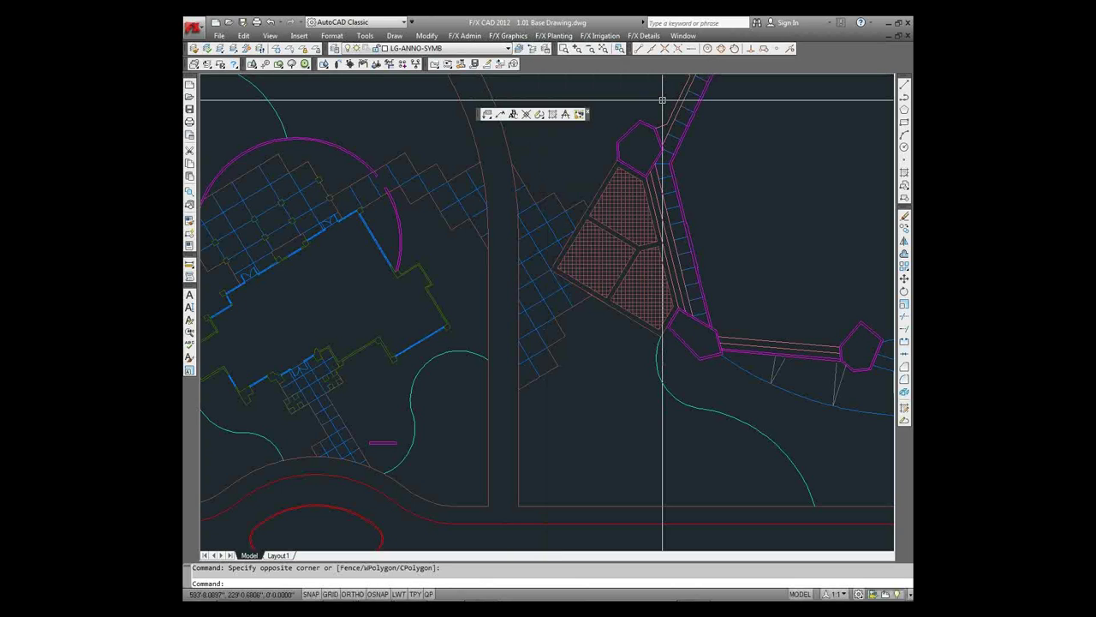
{"action": "left_click", "coordinate": [487, 115]}
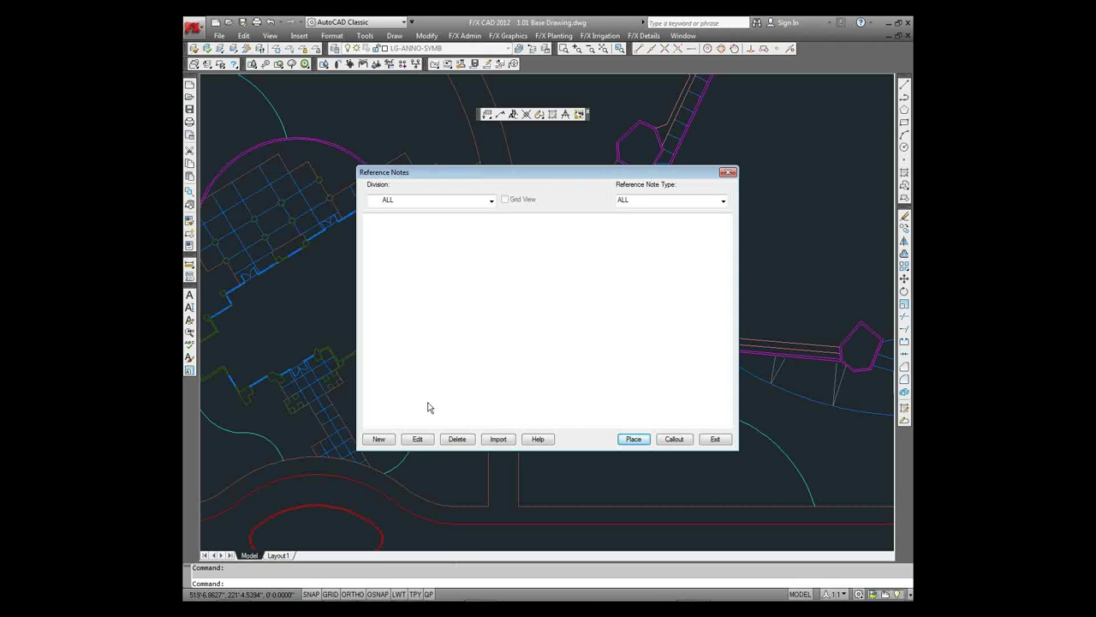
{"action": "left_click", "coordinate": [491, 200]}
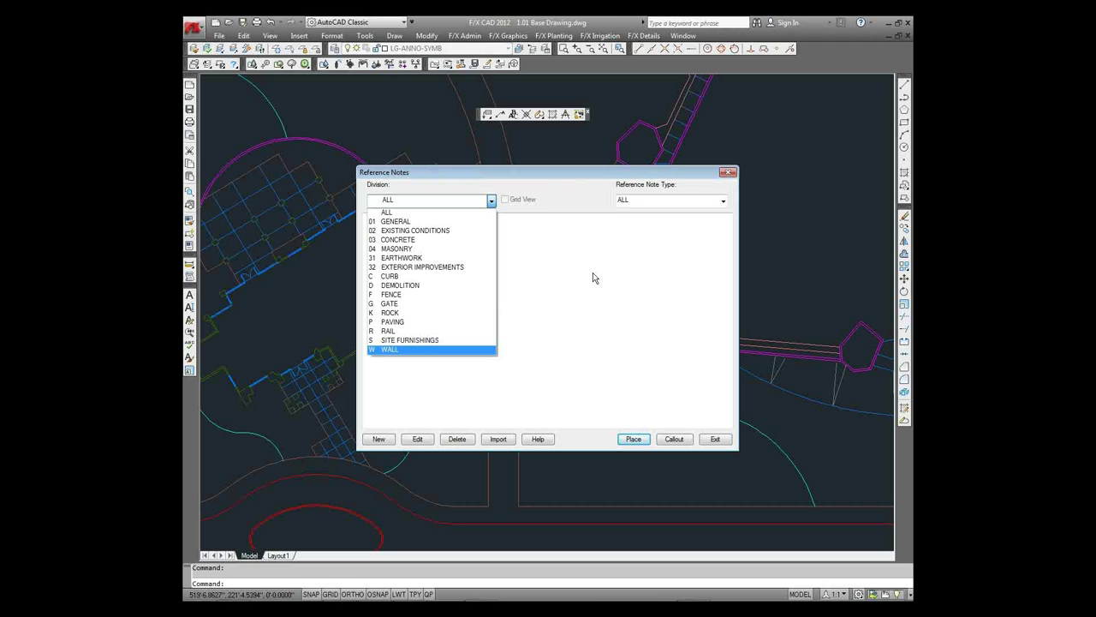
{"action": "left_click", "coordinate": [651, 308]}
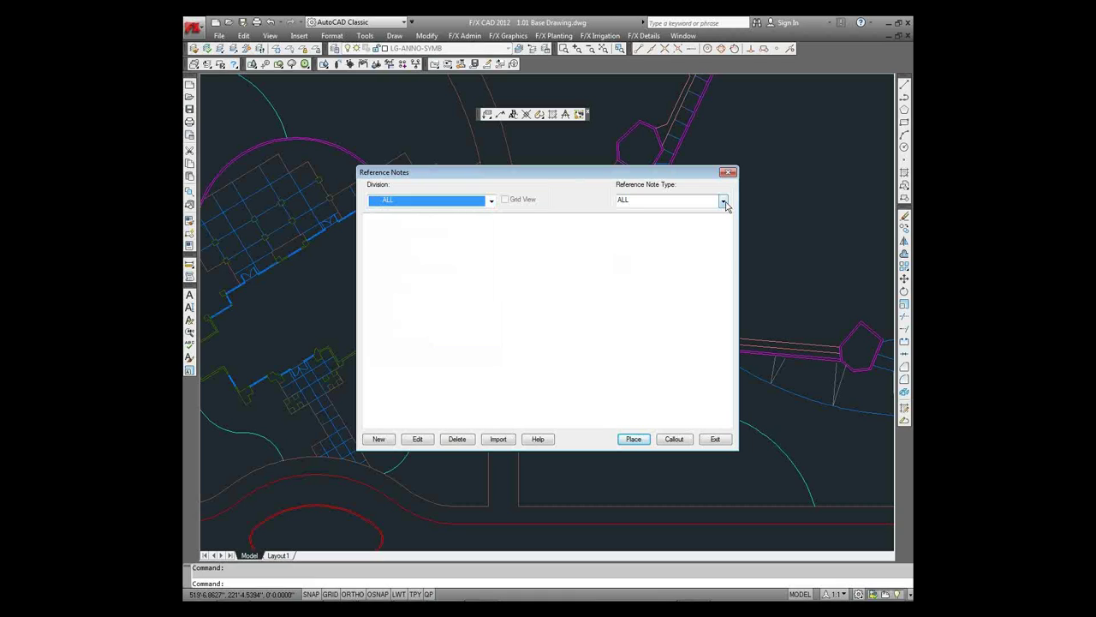
{"action": "left_click", "coordinate": [724, 202]}
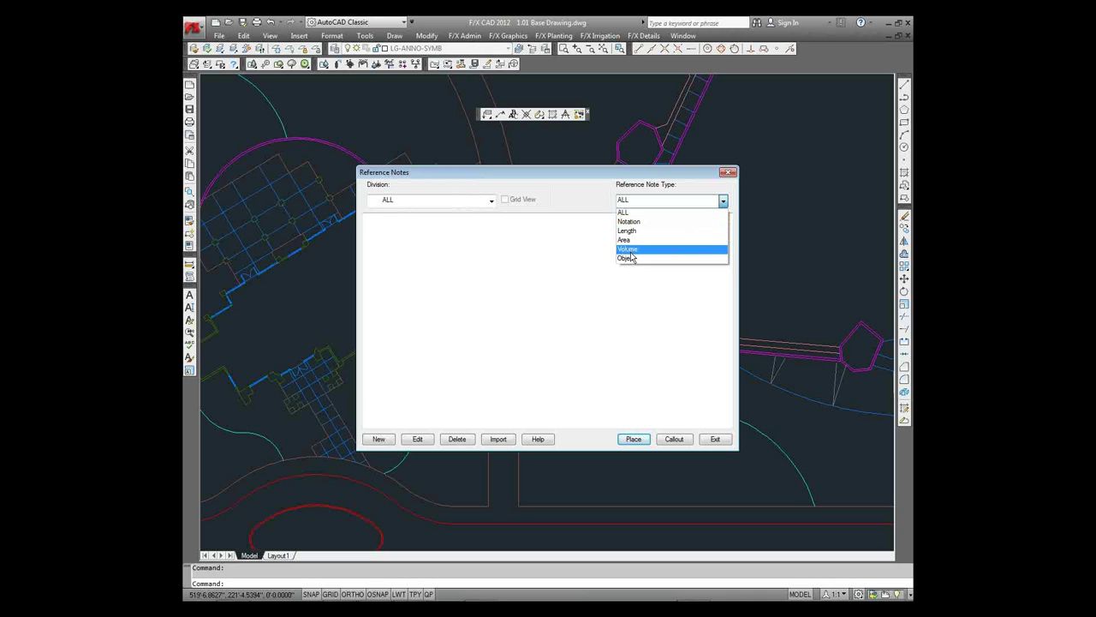
{"action": "left_click", "coordinate": [547, 315]}
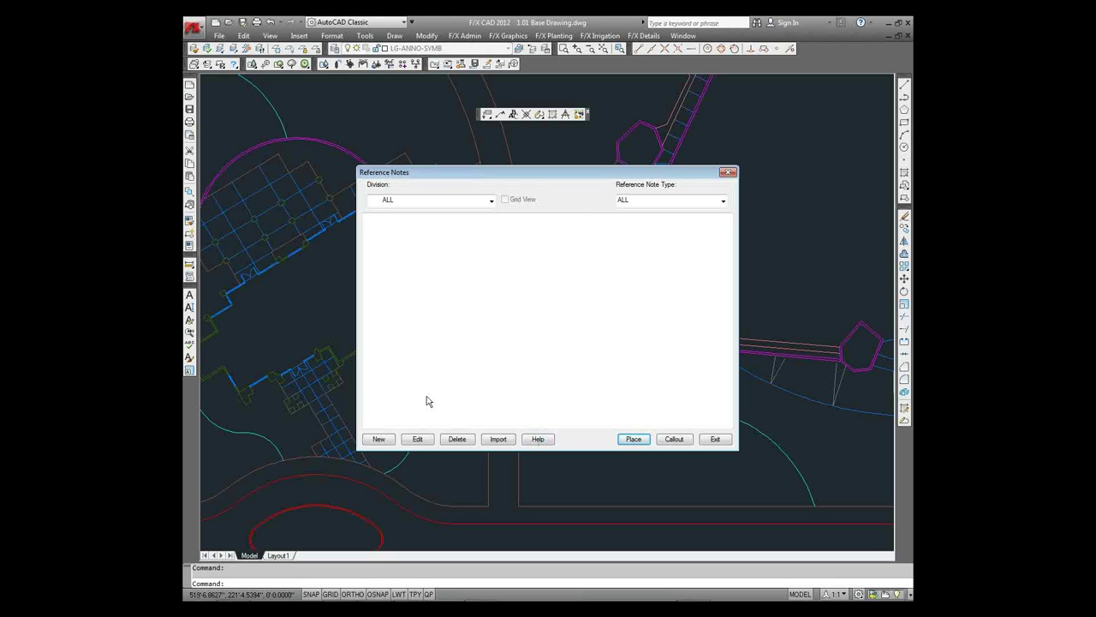
Start a new reference note, move its window right, and check the Division list
{"action": "left_click", "coordinate": [378, 440]}
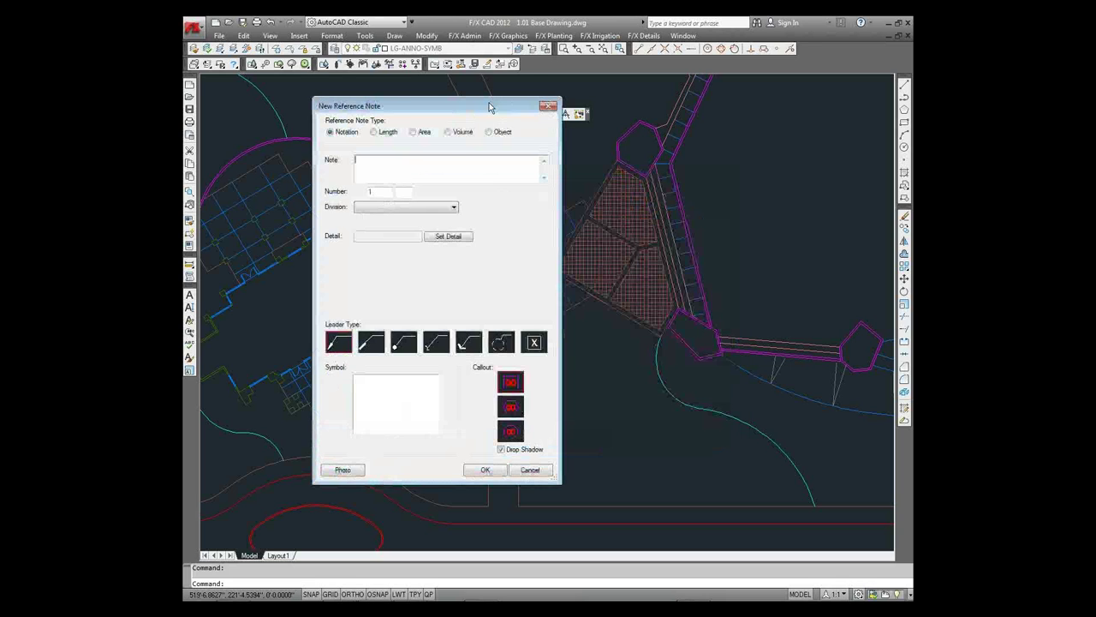
{"action": "left_click_drag", "start_coordinate": [490, 107], "coordinate": [649, 115]}
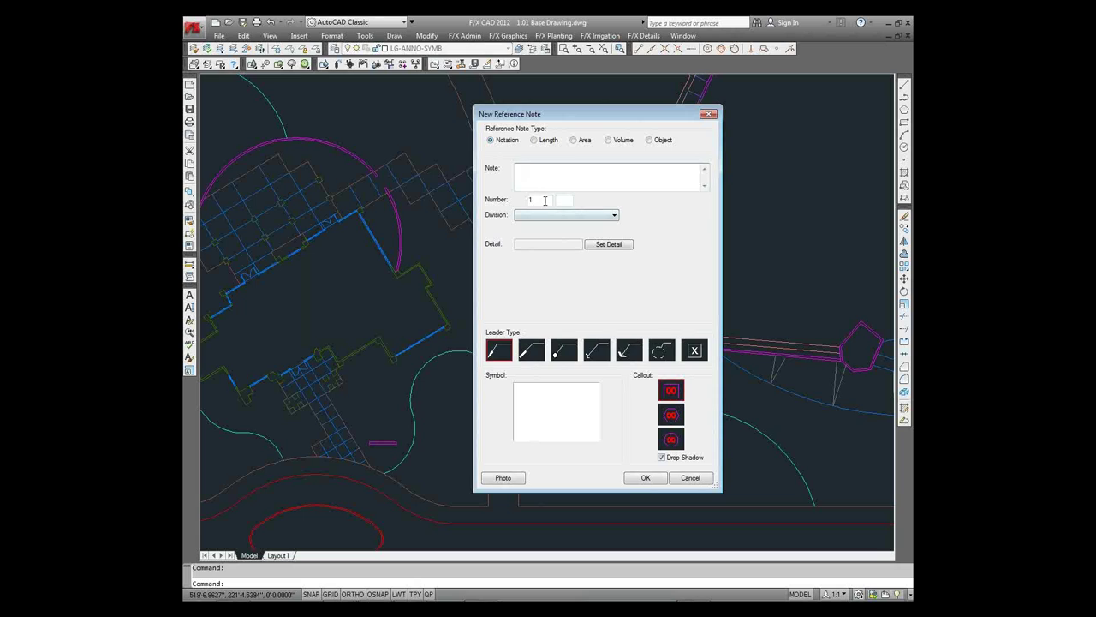
{"action": "left_click", "coordinate": [615, 215]}
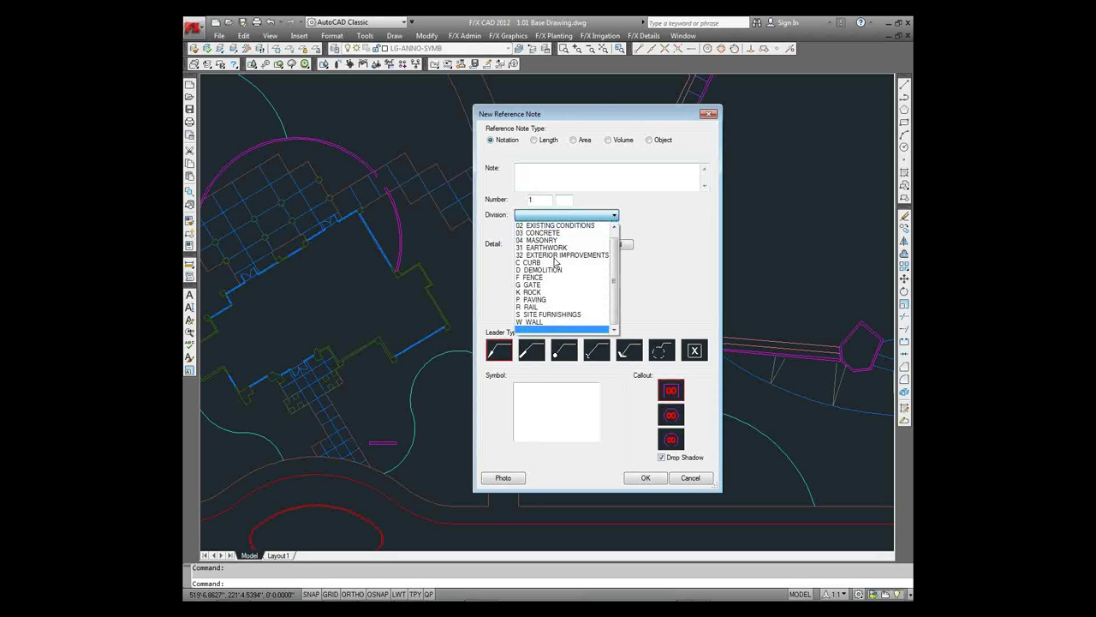
{"action": "left_click", "coordinate": [680, 238]}
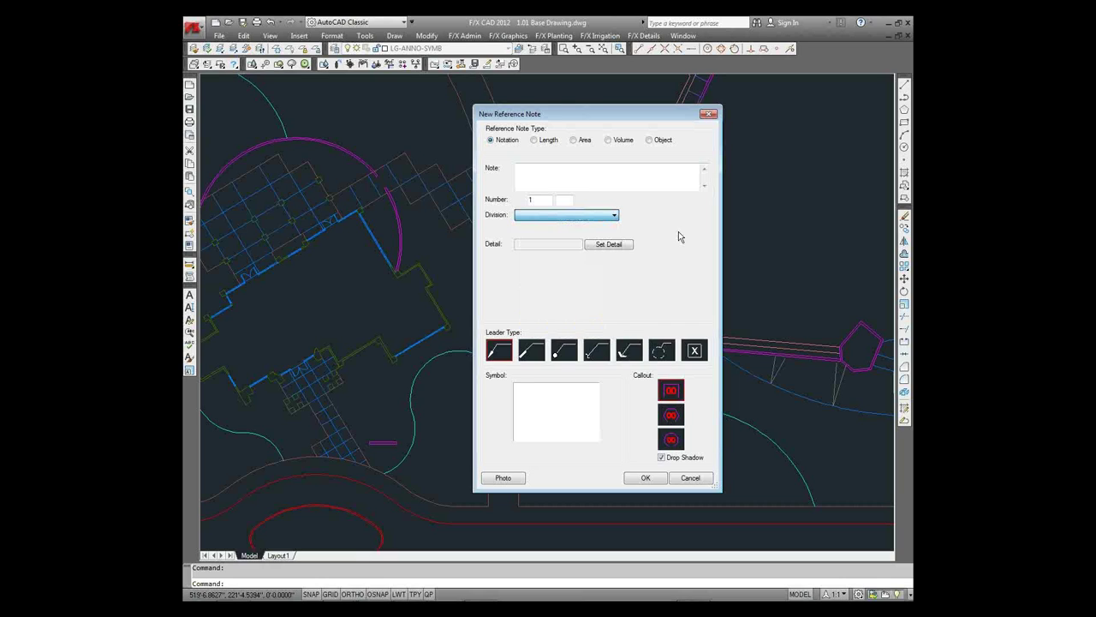
{"action": "left_click", "coordinate": [532, 171]}
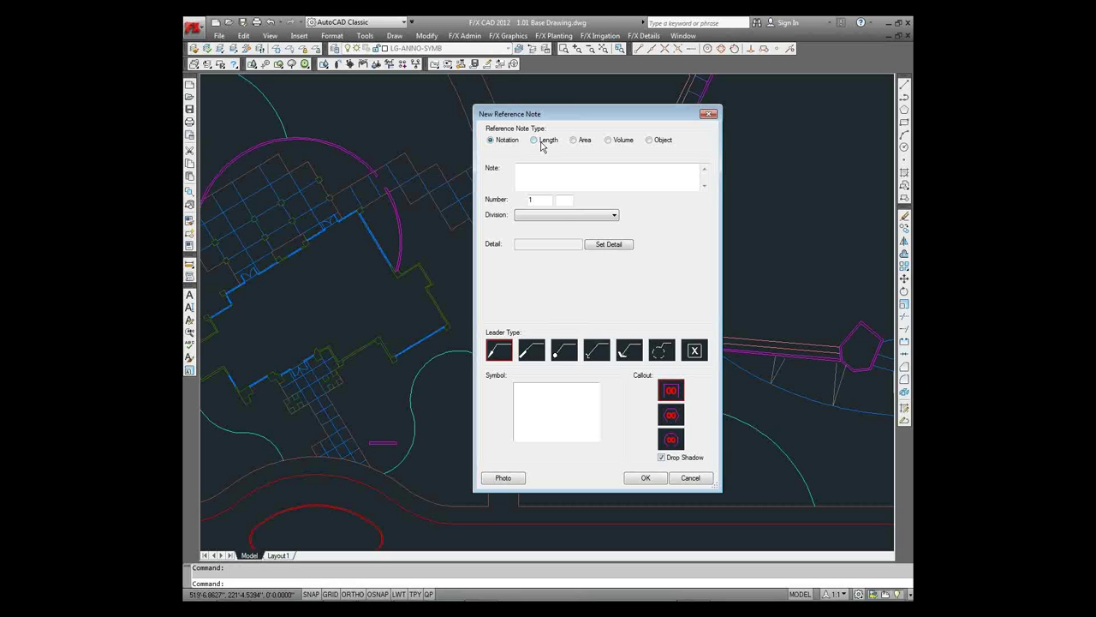
Try the Length note type, return to Notation, then set the note type to Object
{"action": "left_click", "coordinate": [535, 141]}
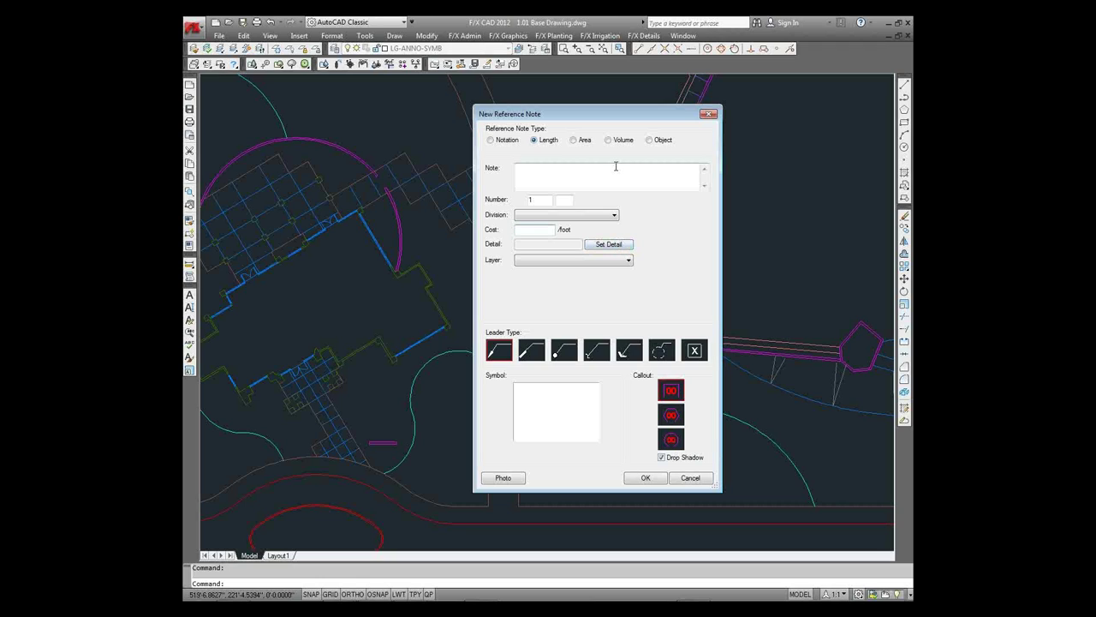
{"action": "left_click", "coordinate": [501, 145]}
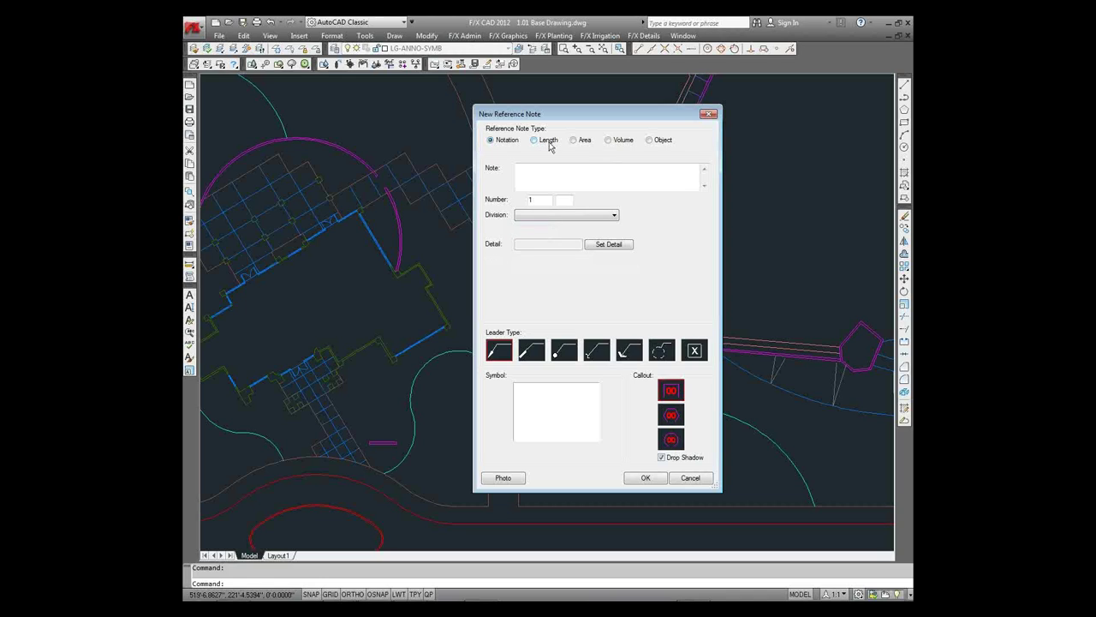
{"action": "left_click", "coordinate": [649, 140]}
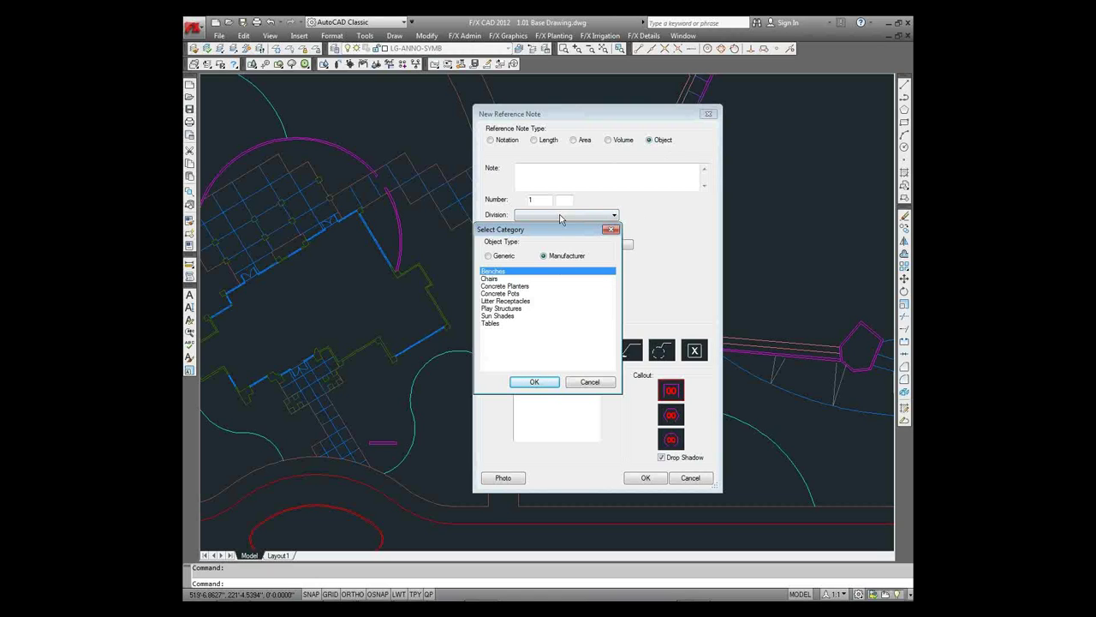
Go back to manufacturer categories, choose Concrete Pots instead of Concrete Planters, and confirm
{"action": "left_click", "coordinate": [487, 258]}
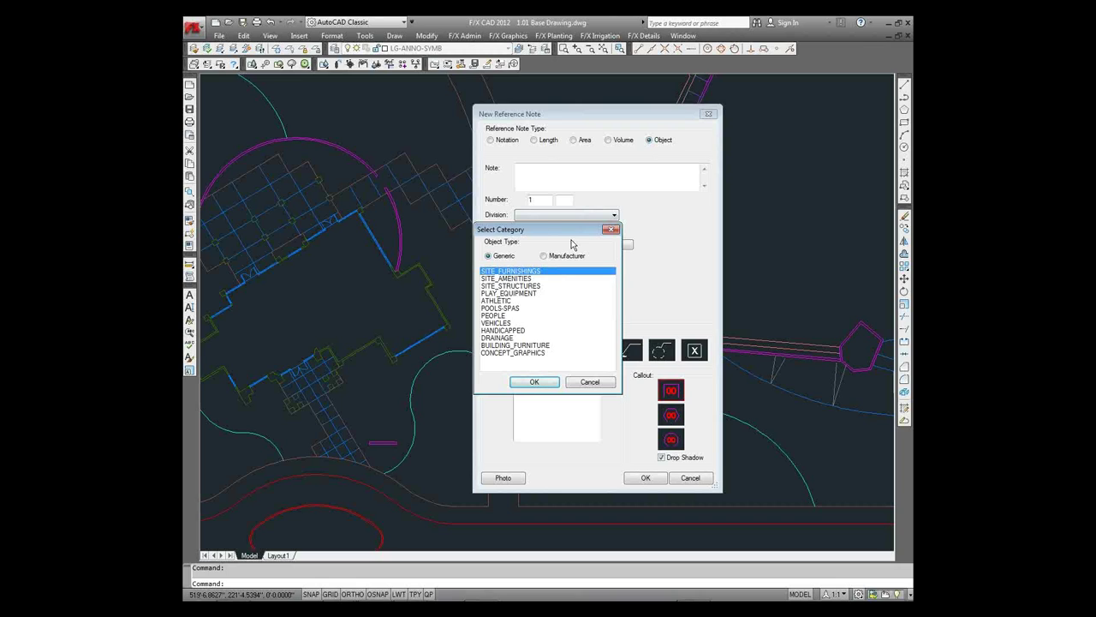
{"action": "left_click", "coordinate": [544, 256]}
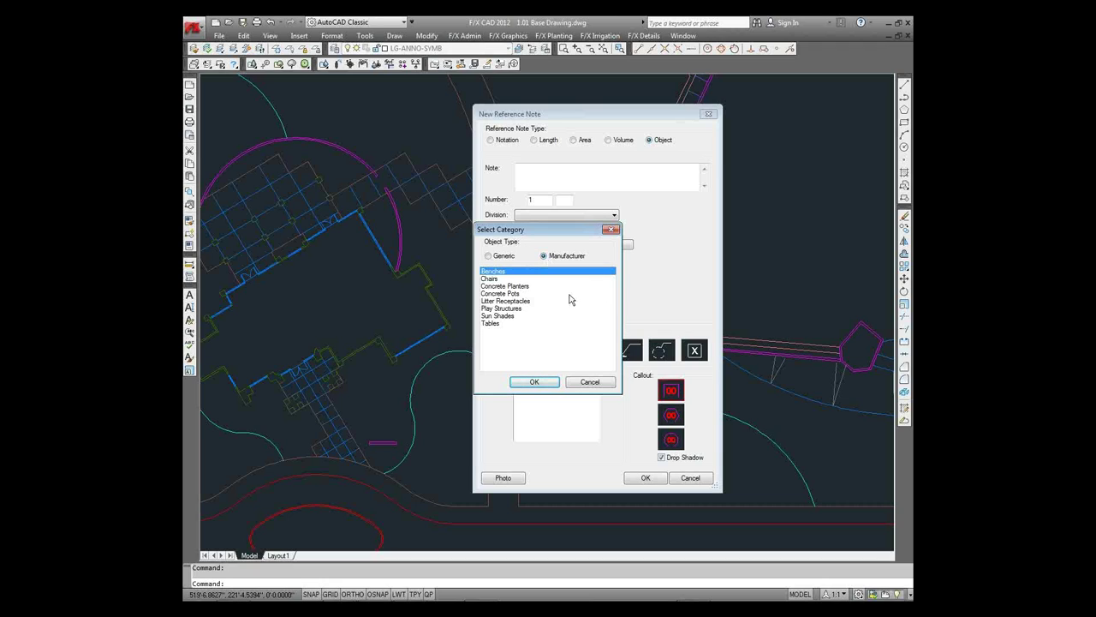
{"action": "left_click", "coordinate": [505, 287]}
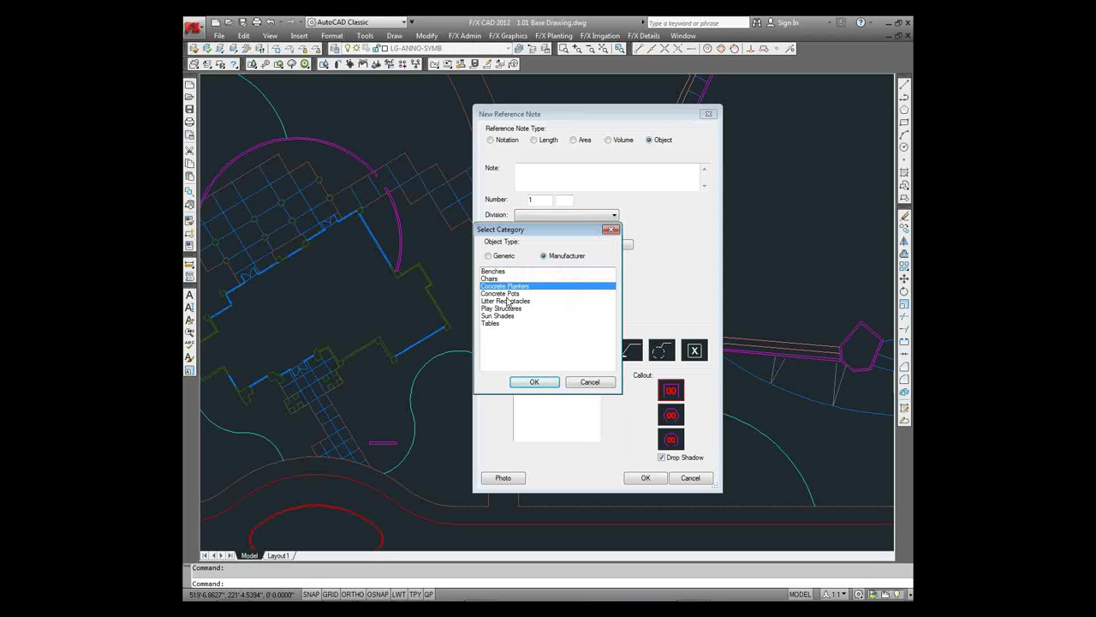
{"action": "left_click", "coordinate": [608, 295]}
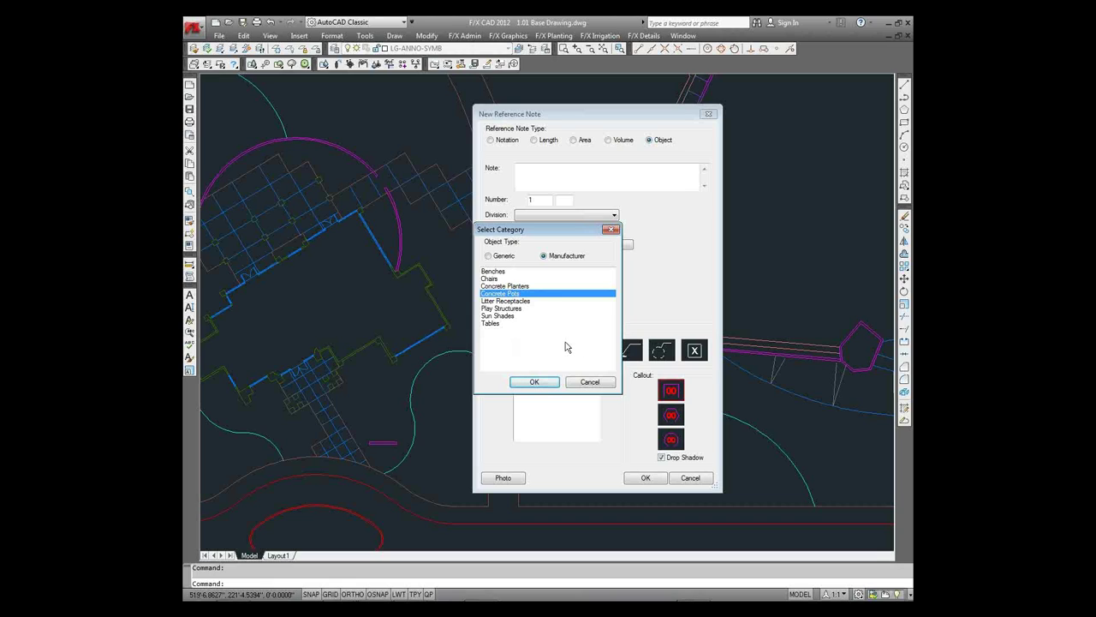
{"action": "left_click", "coordinate": [534, 381]}
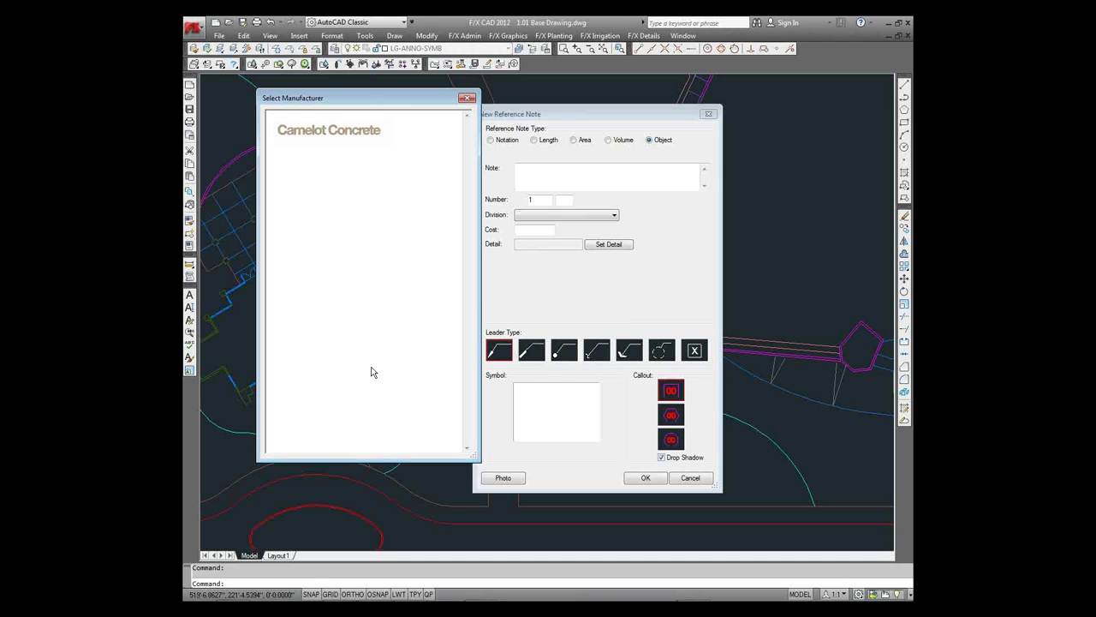
Choose Camelot Concrete, preview its pots from Arden to Lyra, and open Legend Bowl P113 details
{"action": "left_click", "coordinate": [343, 137]}
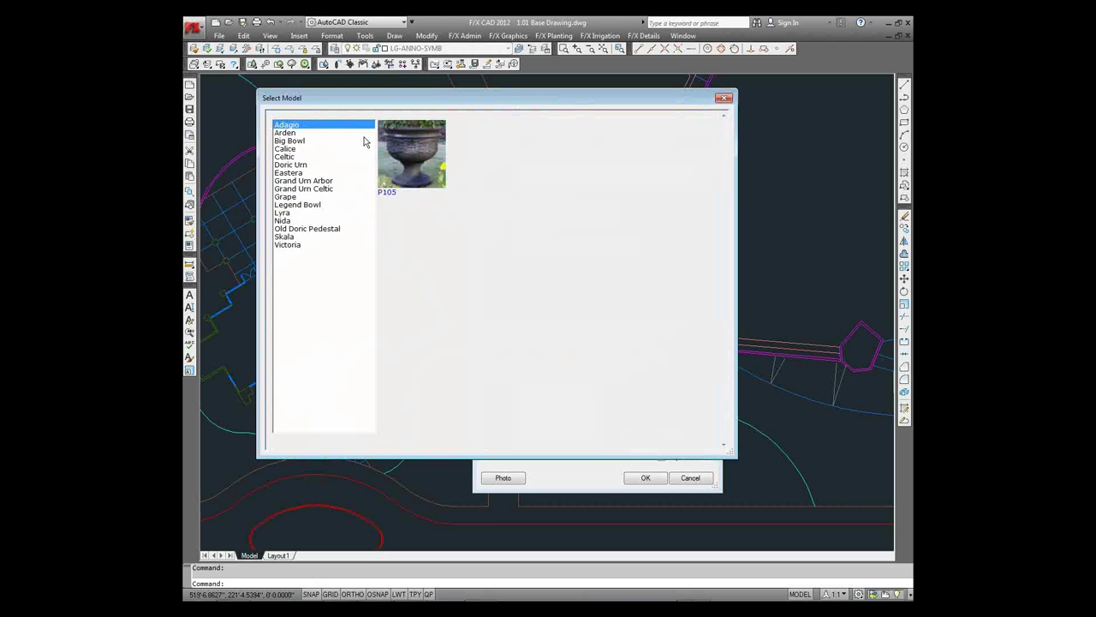
{"action": "left_click", "coordinate": [291, 134]}
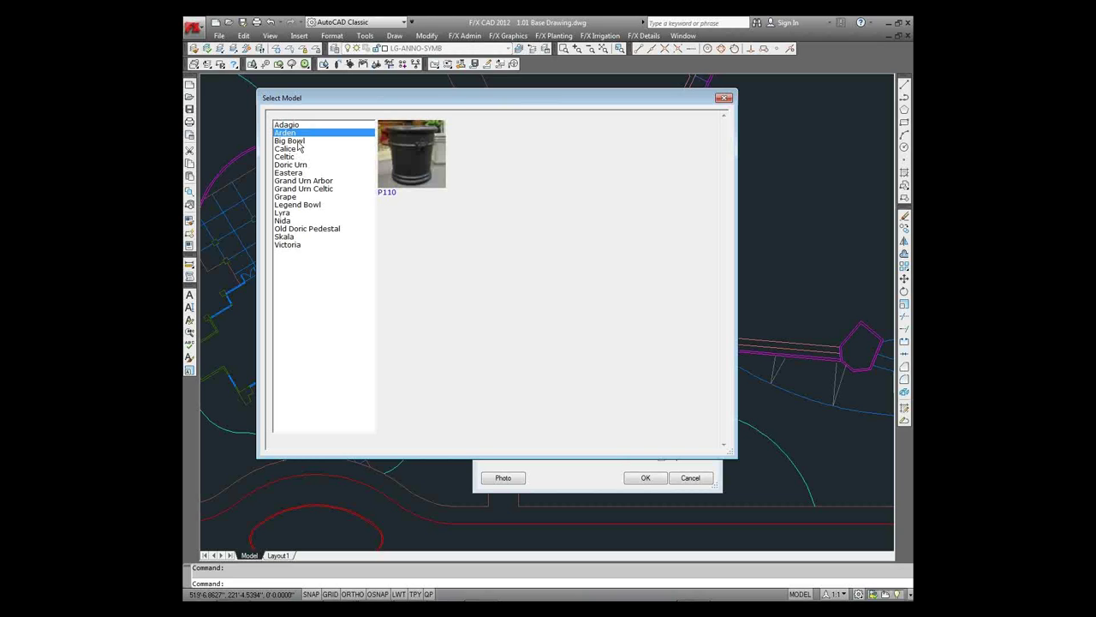
{"action": "left_click", "coordinate": [297, 142]}
{"action": "left_click", "coordinate": [295, 156]}
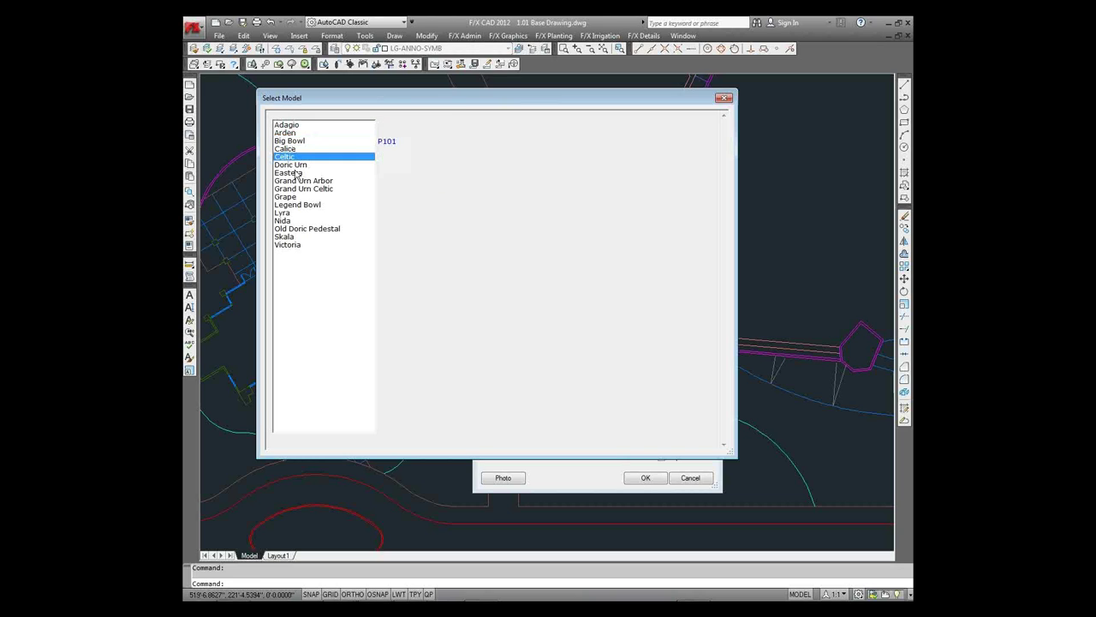
{"action": "left_click", "coordinate": [296, 167]}
{"action": "left_click", "coordinate": [298, 181]}
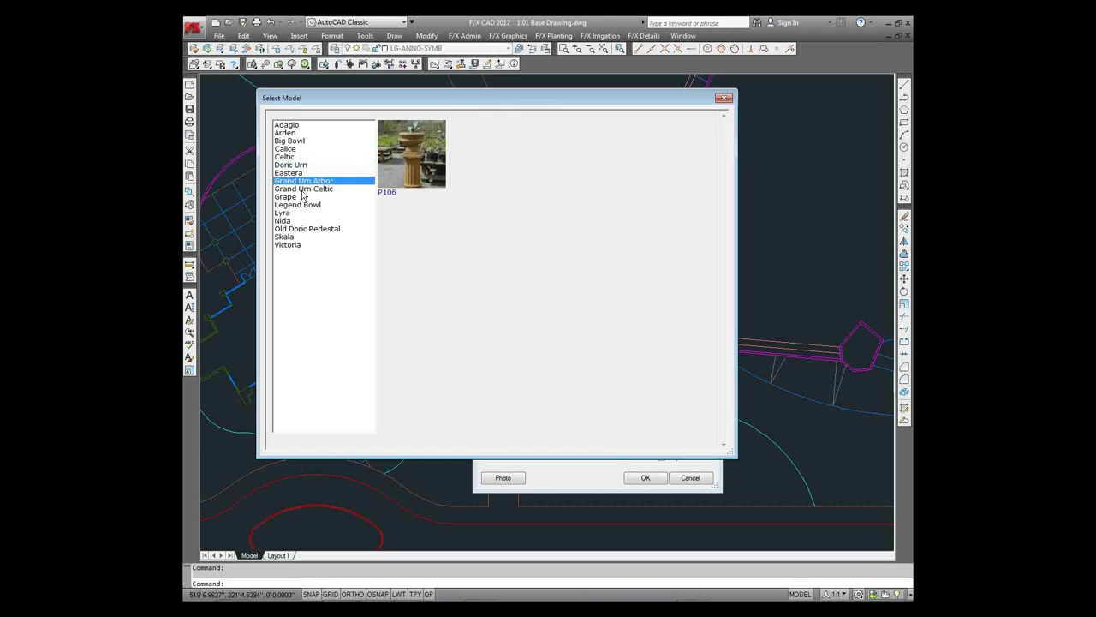
{"action": "left_click", "coordinate": [305, 189]}
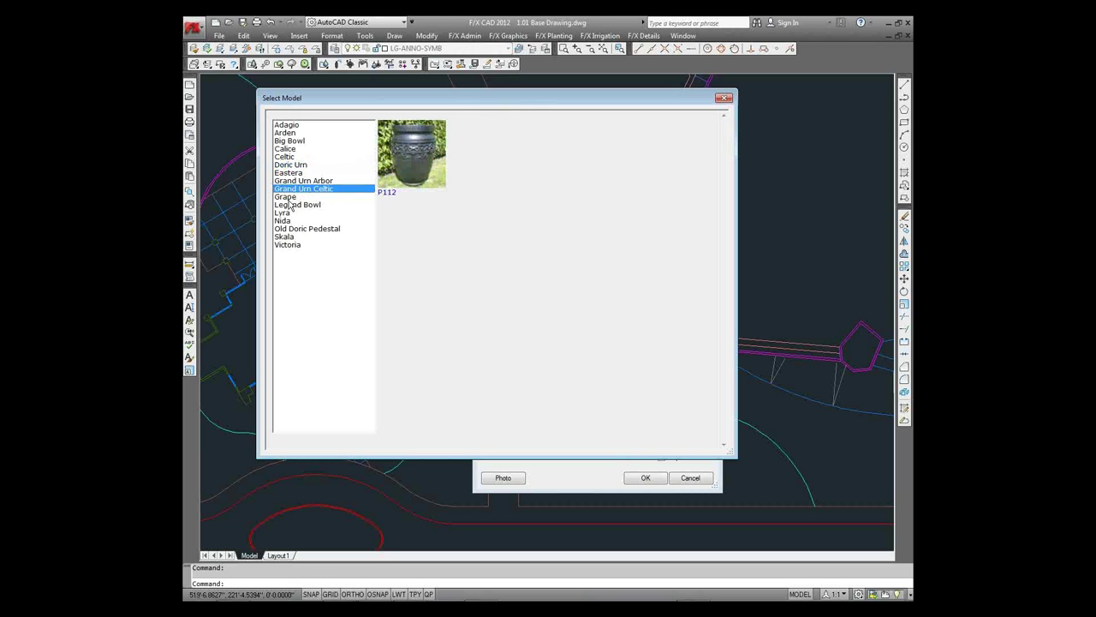
{"action": "left_click", "coordinate": [290, 198]}
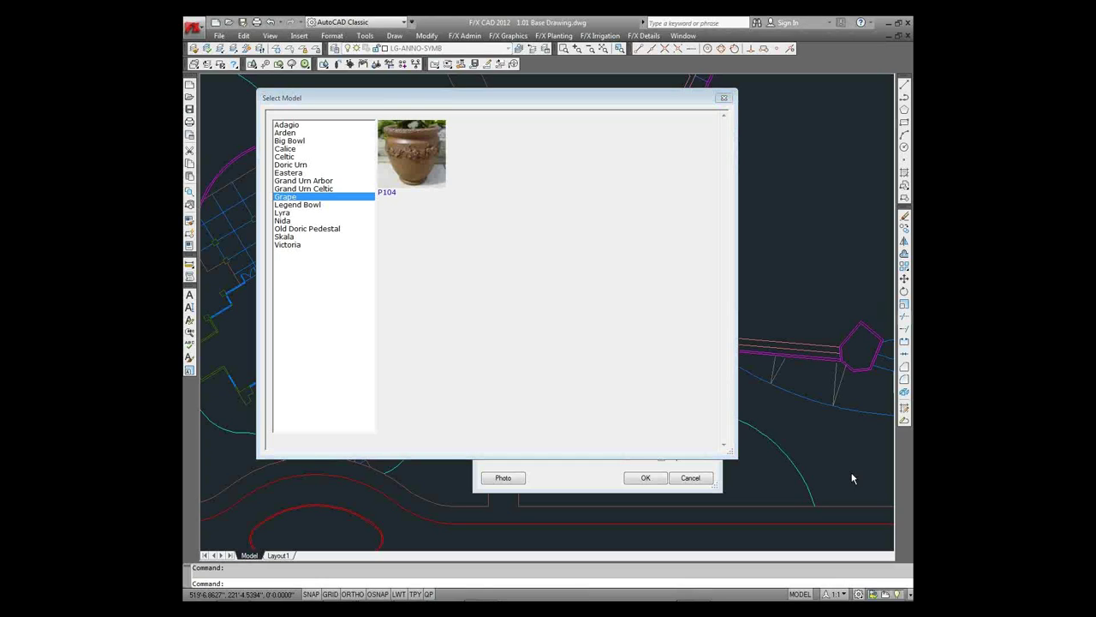
{"action": "left_click", "coordinate": [282, 213]}
{"action": "left_click", "coordinate": [291, 196]}
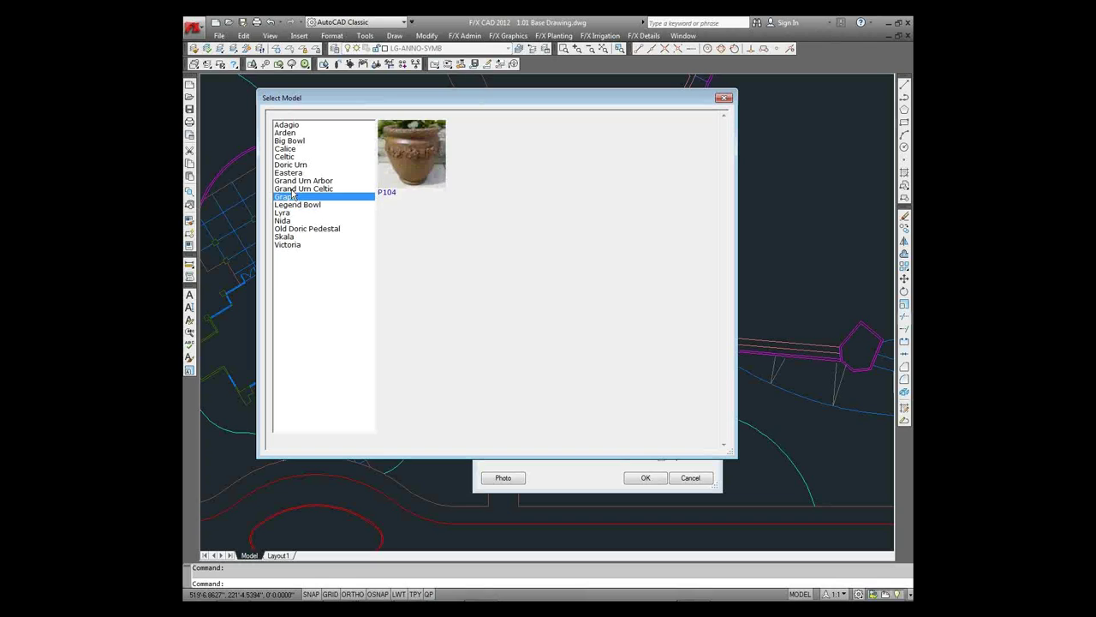
{"action": "left_click", "coordinate": [291, 204]}
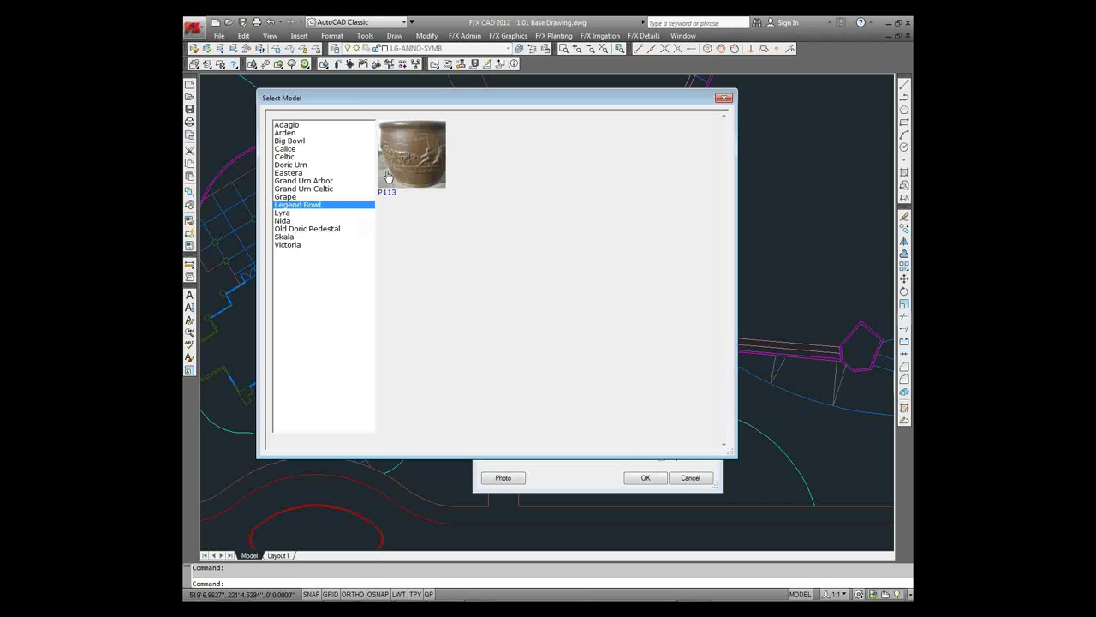
{"action": "left_click", "coordinate": [428, 155]}
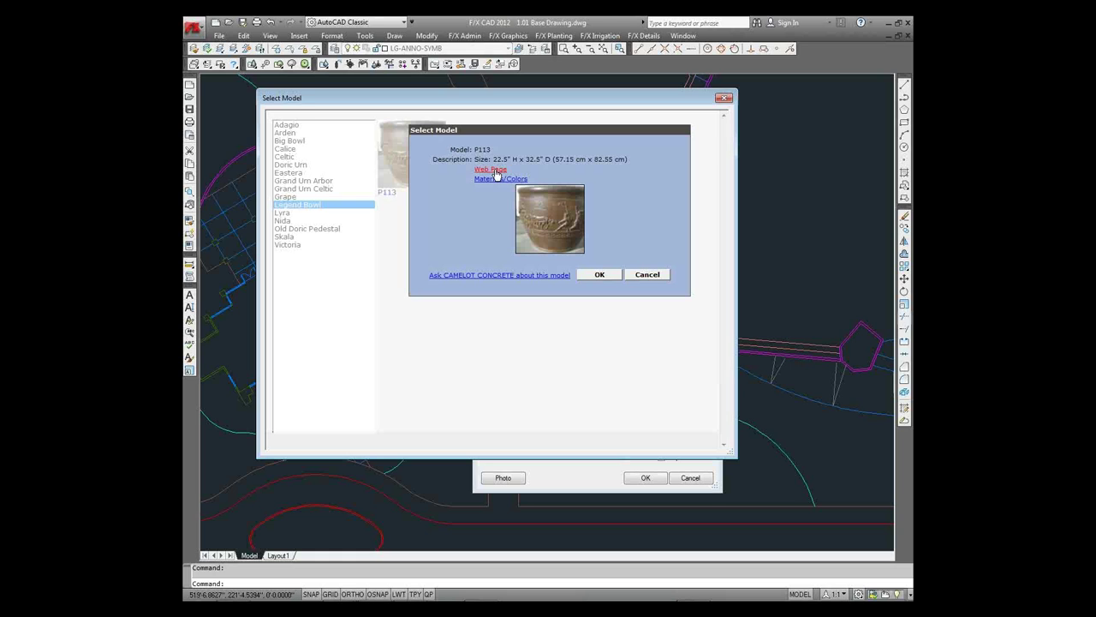
View the enlarged Legend Bowl photo on Camelot Concrete's web gallery, then close the browser
{"action": "left_click", "coordinate": [496, 171]}
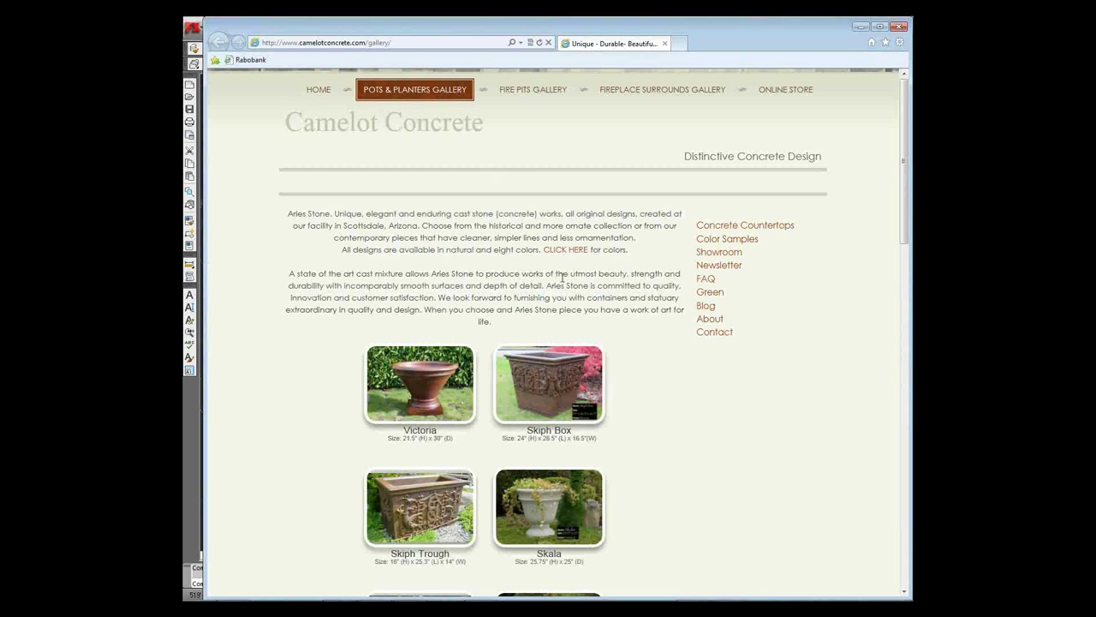
{"action": "scroll", "coordinate": [562, 276], "scroll_direction": "down", "scroll_amount": 1}
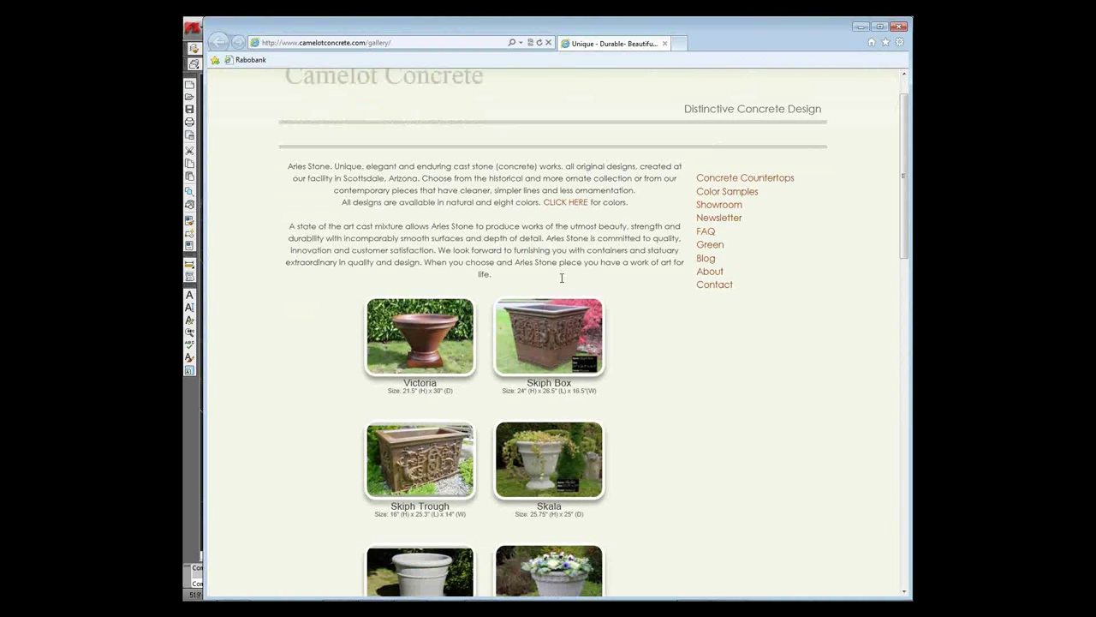
{"action": "scroll", "coordinate": [561, 276], "scroll_direction": "down", "scroll_amount": 5}
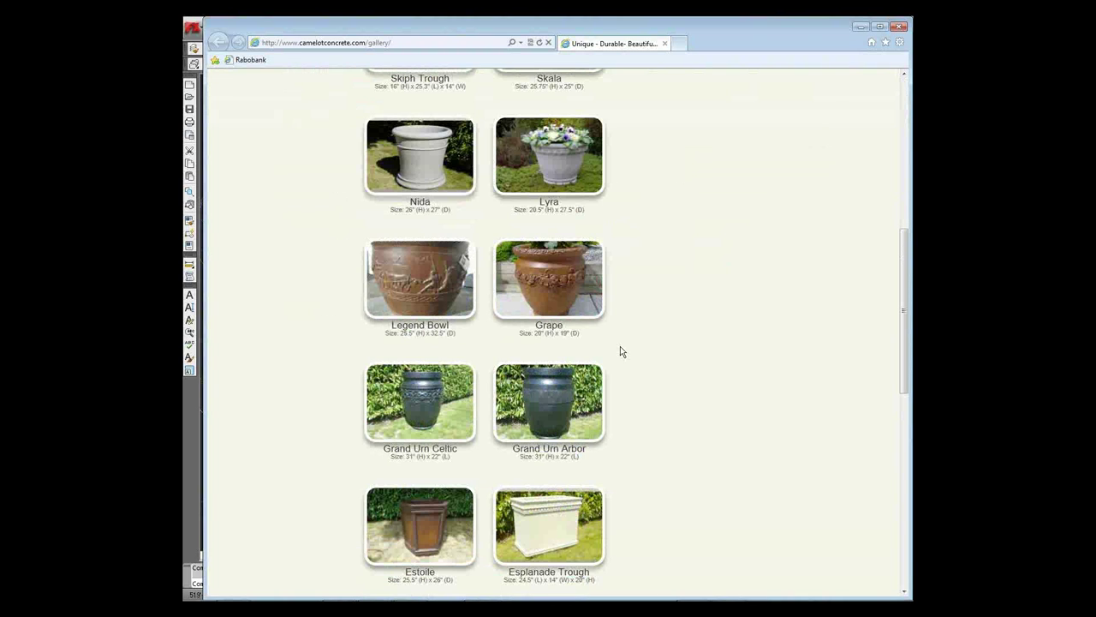
{"action": "left_click", "coordinate": [445, 283]}
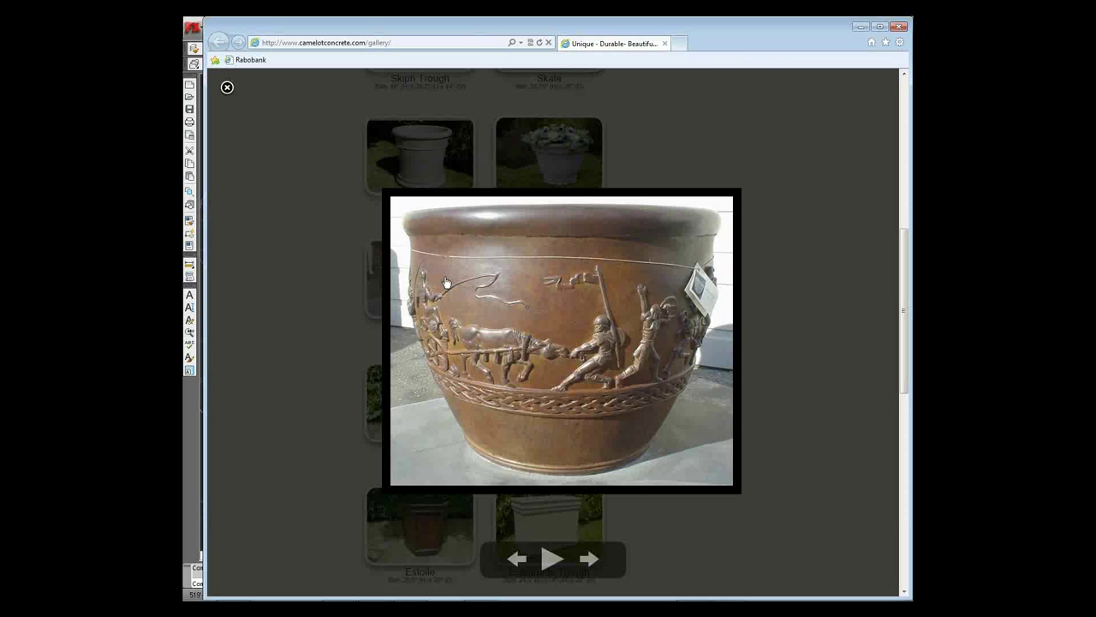
{"action": "left_click", "coordinate": [227, 88]}
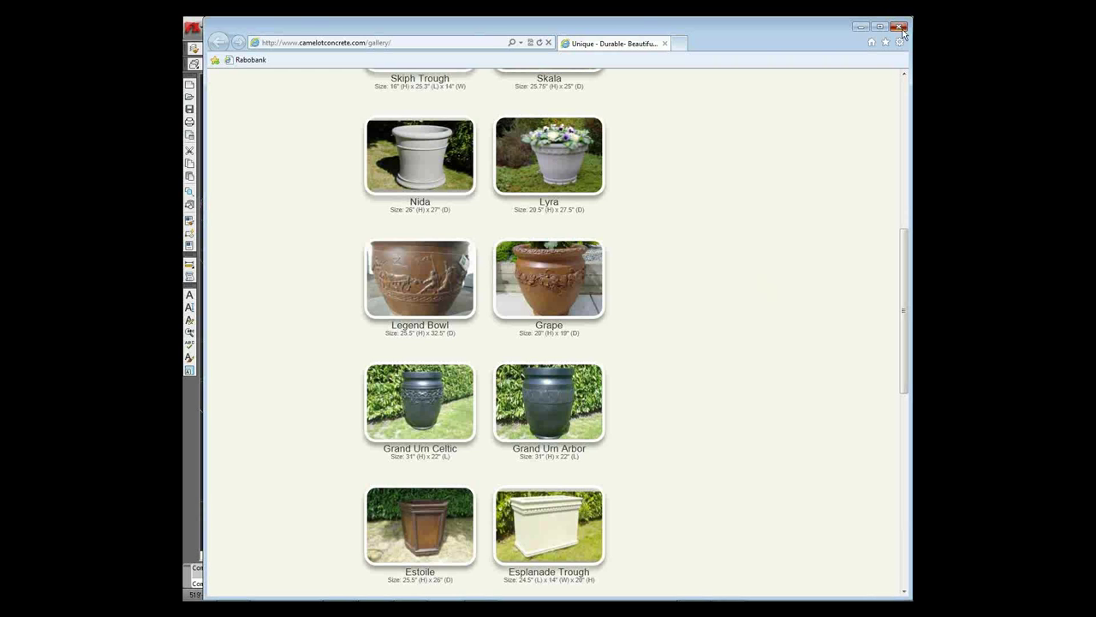
{"action": "left_click", "coordinate": [898, 26]}
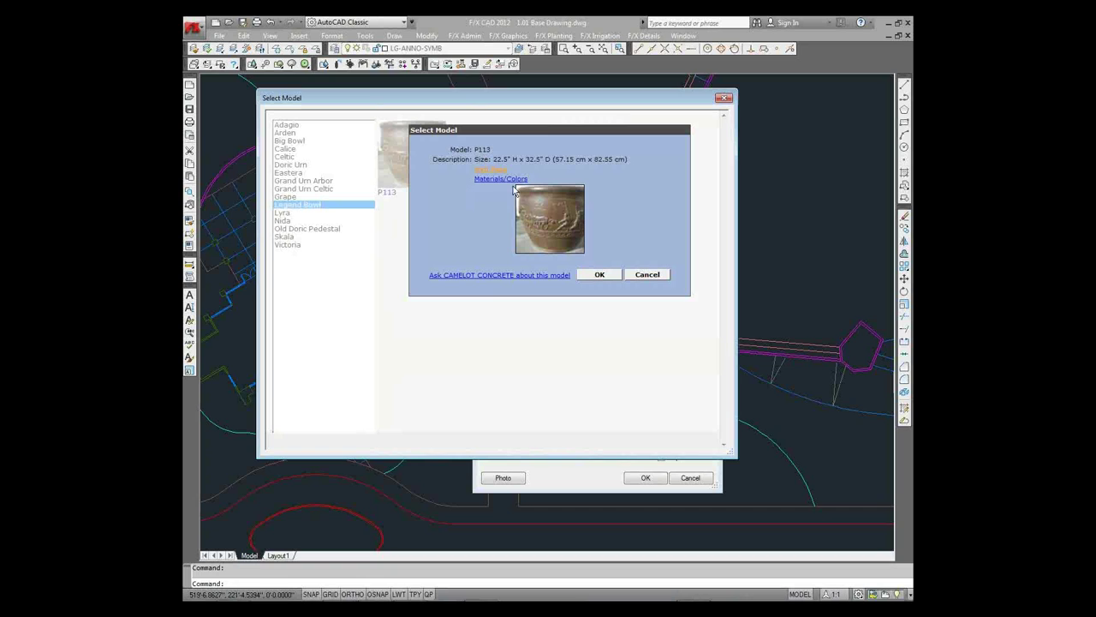
Open the P113 Materials/Colors link to see the Aries Stone colour chart
{"action": "left_click", "coordinate": [494, 179]}
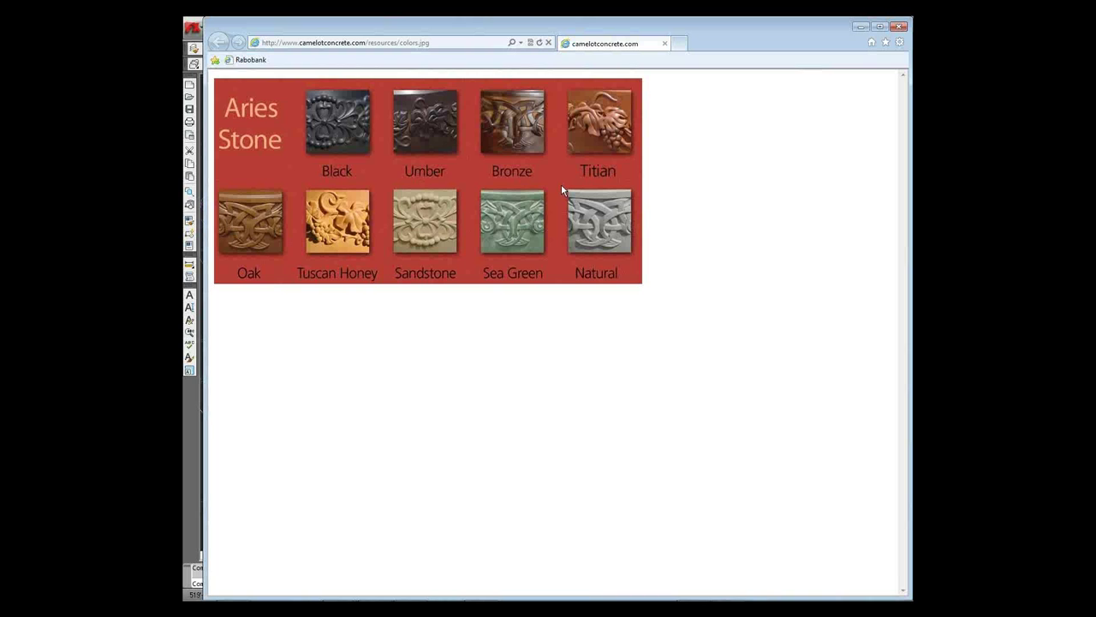
Close the Aries Stone colour chart browser window
{"action": "left_click", "coordinate": [900, 28]}
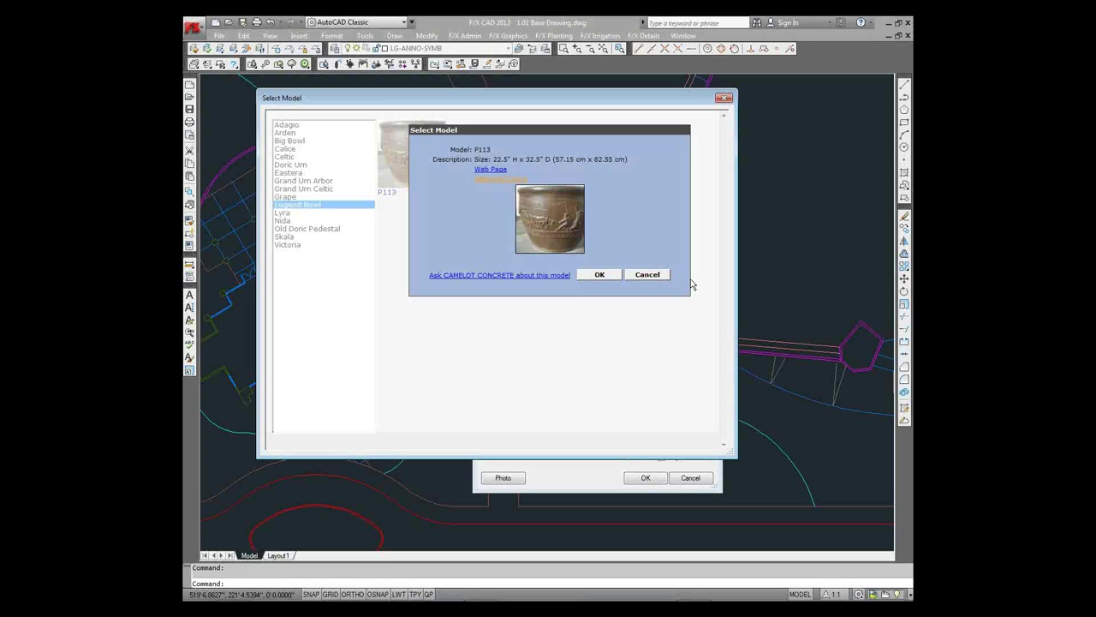
Accept Legend Bowl P113 so the note text becomes CAMELOT CONCRETE P113
{"action": "left_click", "coordinate": [598, 275]}
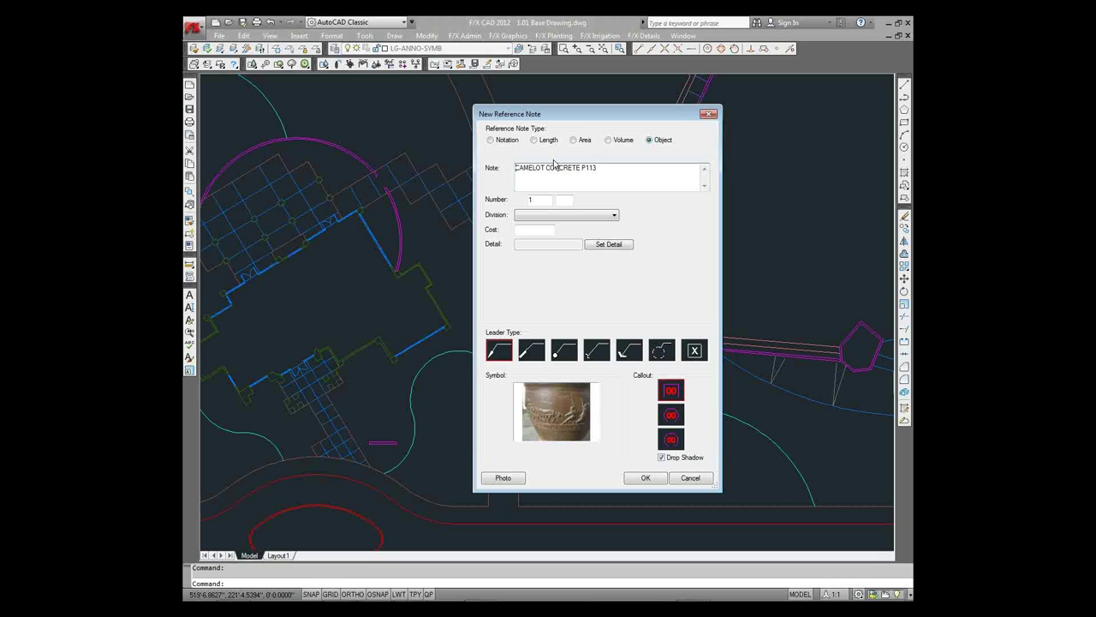
Edit the note to 'CONCRETE POT: CAMELOT CONCRETE P113, WITH…' plus placeholder description text
{"action": "type", "text": "CONCRETE"}
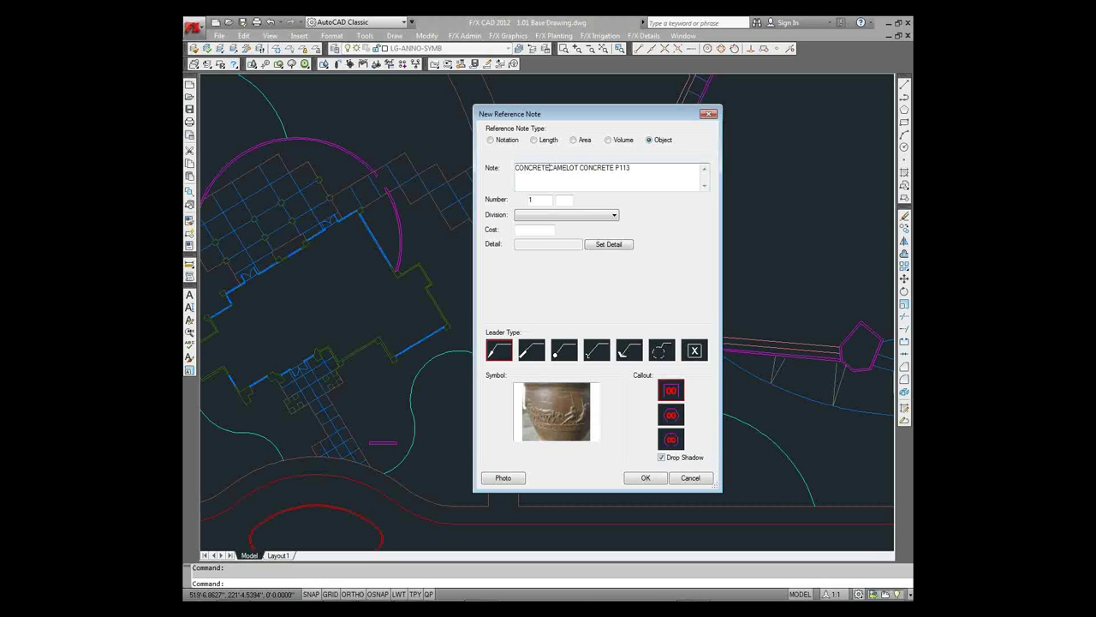
{"action": "type", "text": " POT:"}
{"action": "key", "text": "End"}
{"action": "type", "text": ", WITH ALDKSF LKASDJF L"}
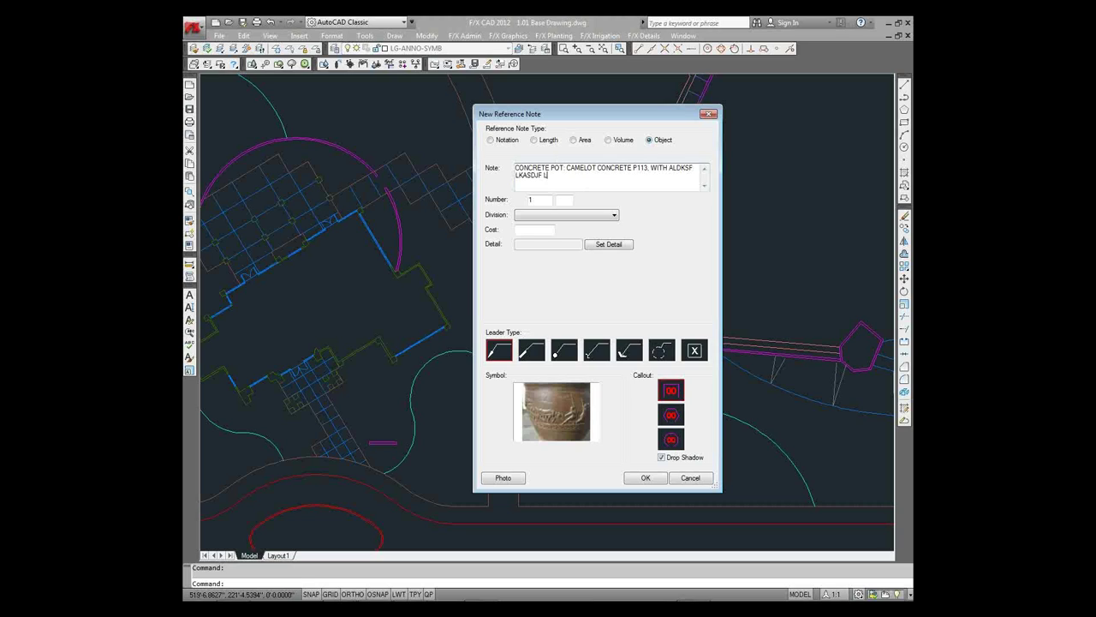
{"action": "type", "text": "KAJDF LDASKFJ ASDLKFJSADLFKJASDFLFJ KJ"}
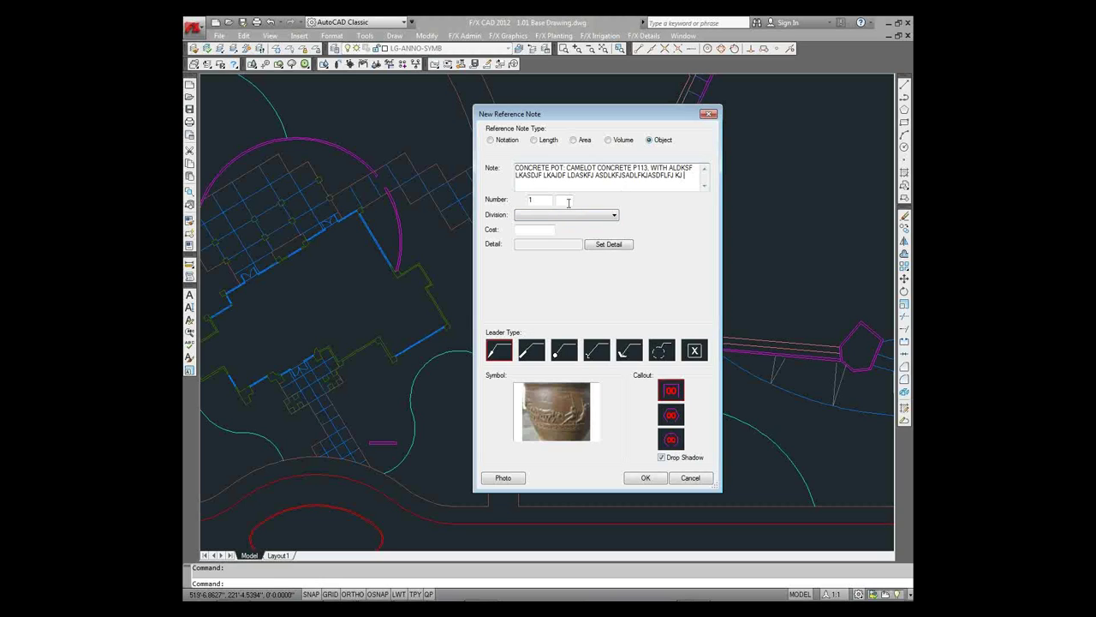
{"action": "left_click", "coordinate": [535, 231]}
Save the CONCRETE POT note and leave the Division filter at ALL
{"action": "left_click", "coordinate": [653, 483]}
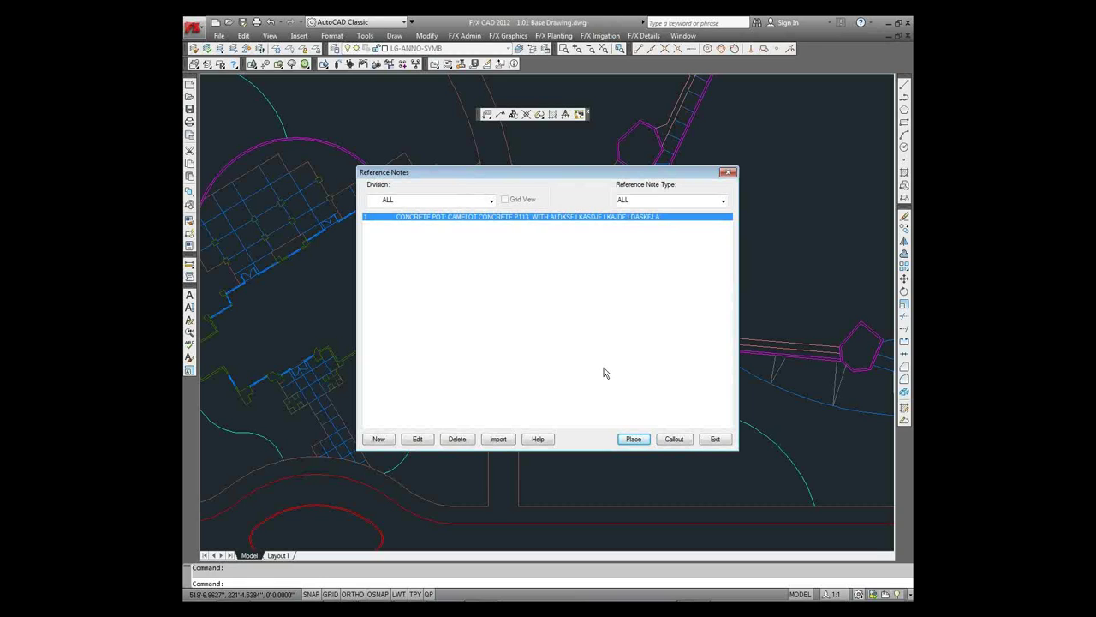
{"action": "left_click", "coordinate": [491, 201]}
{"action": "left_click", "coordinate": [491, 201]}
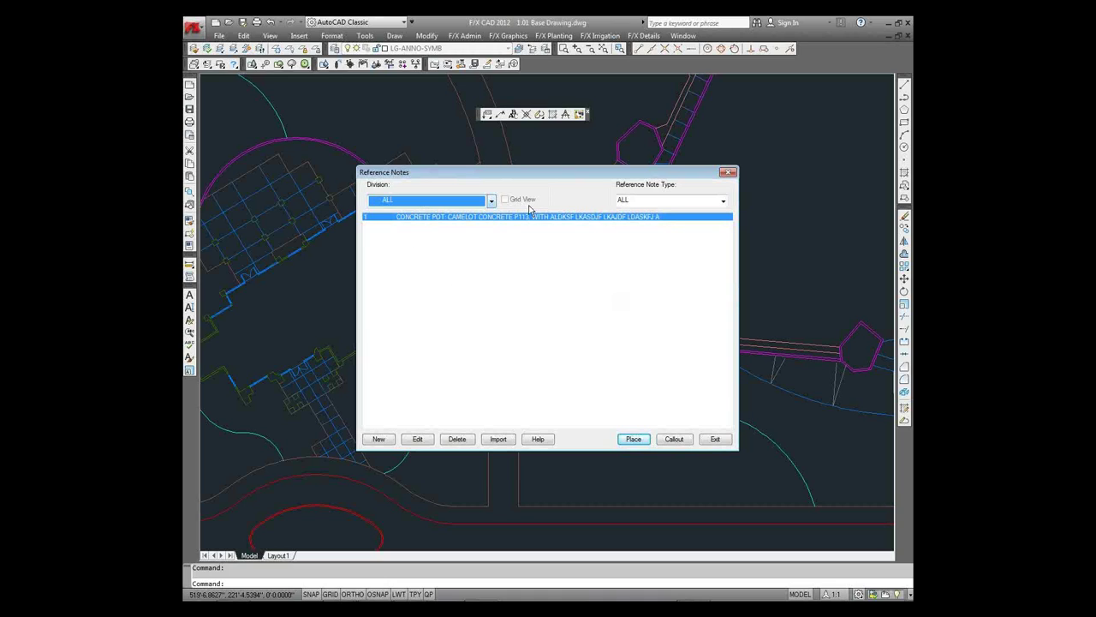
Filter the Reference Note Type to Notation, then to Object
{"action": "left_click", "coordinate": [722, 200]}
{"action": "left_click", "coordinate": [638, 226]}
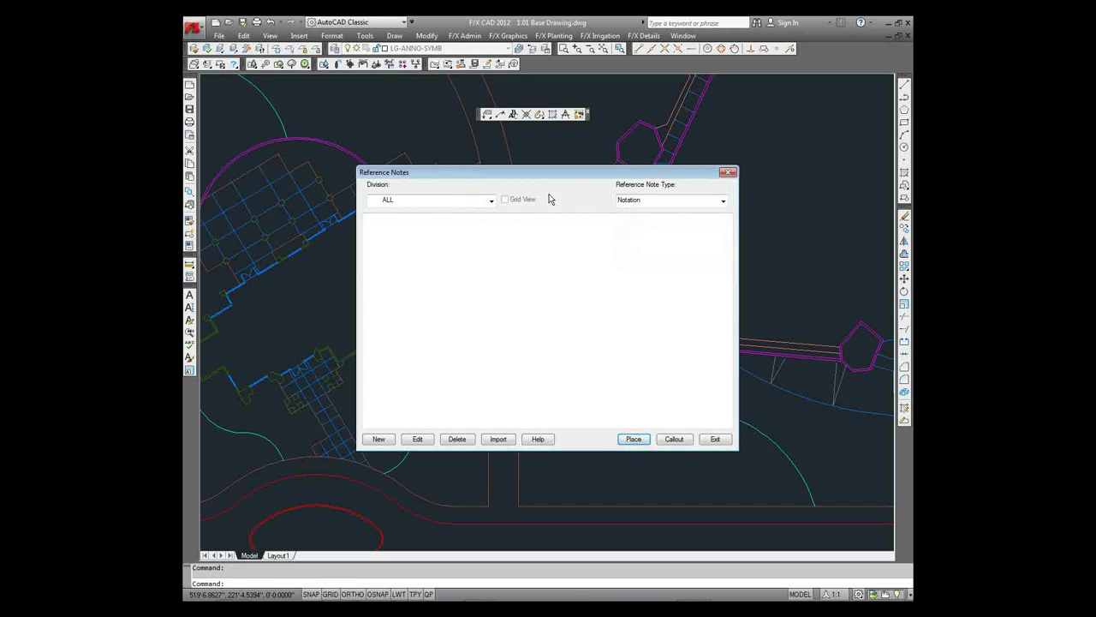
{"action": "left_click", "coordinate": [724, 202]}
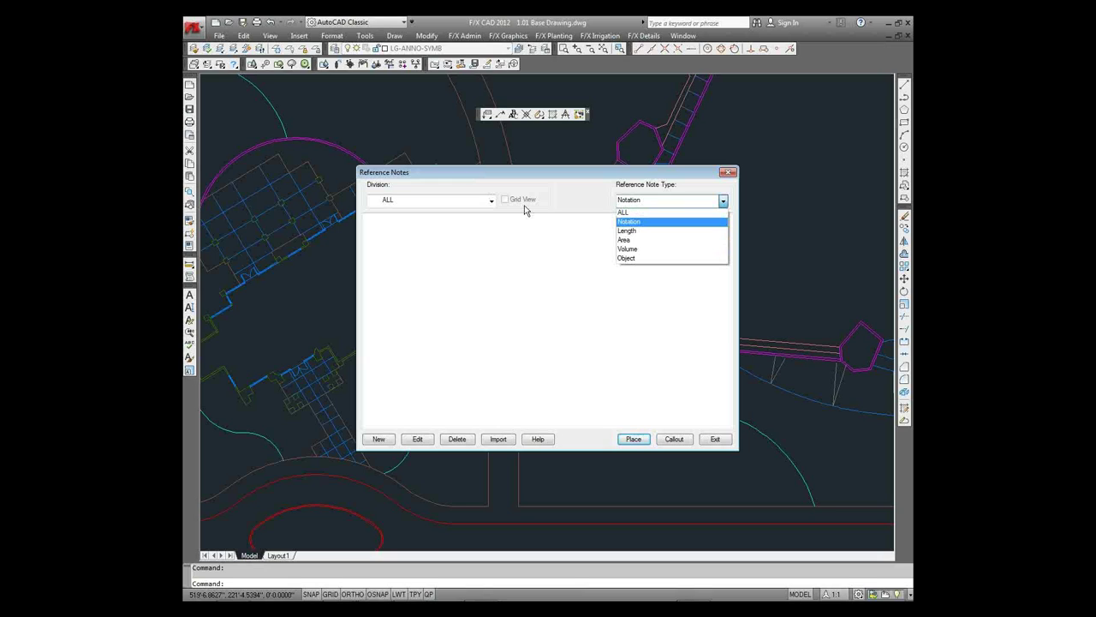
{"action": "left_click", "coordinate": [627, 259]}
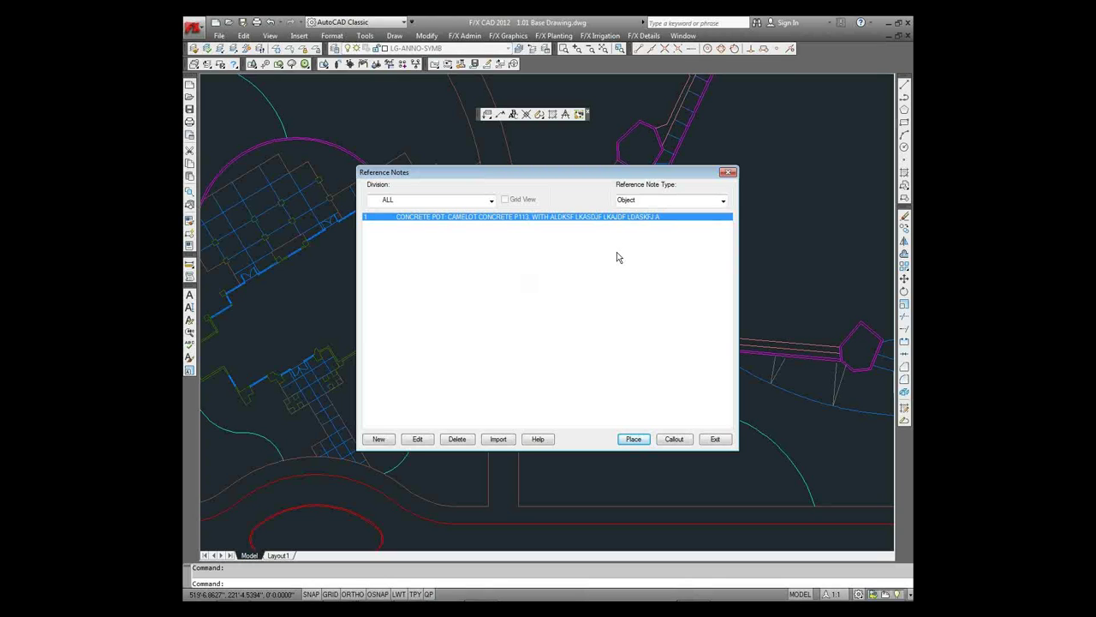
Place the note 1 concrete pot symbol on the walkway at rotation 0
{"action": "left_click", "coordinate": [635, 440]}
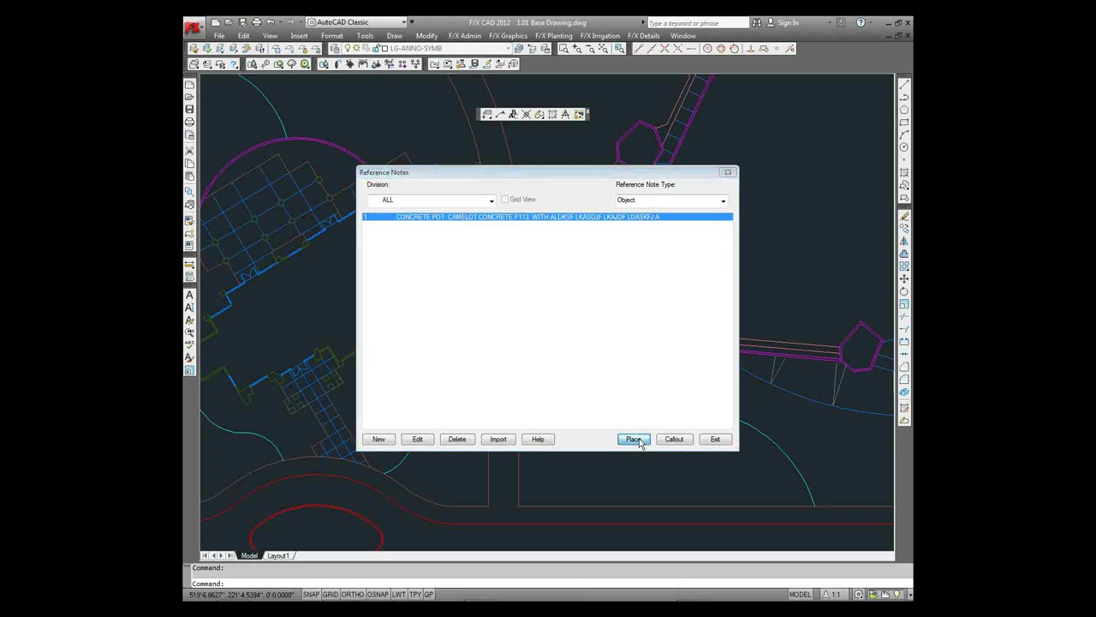
{"action": "scroll", "coordinate": [484, 257], "scroll_direction": "up", "scroll_amount": 2}
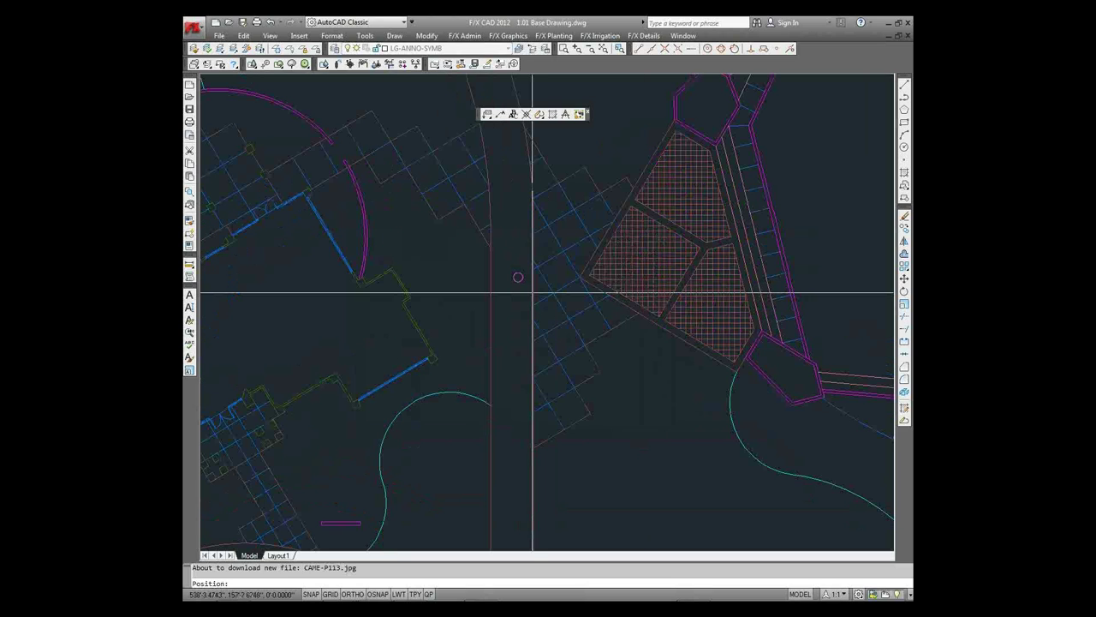
{"action": "scroll", "coordinate": [531, 292], "scroll_direction": "up", "scroll_amount": 2}
{"action": "left_click", "coordinate": [480, 199]}
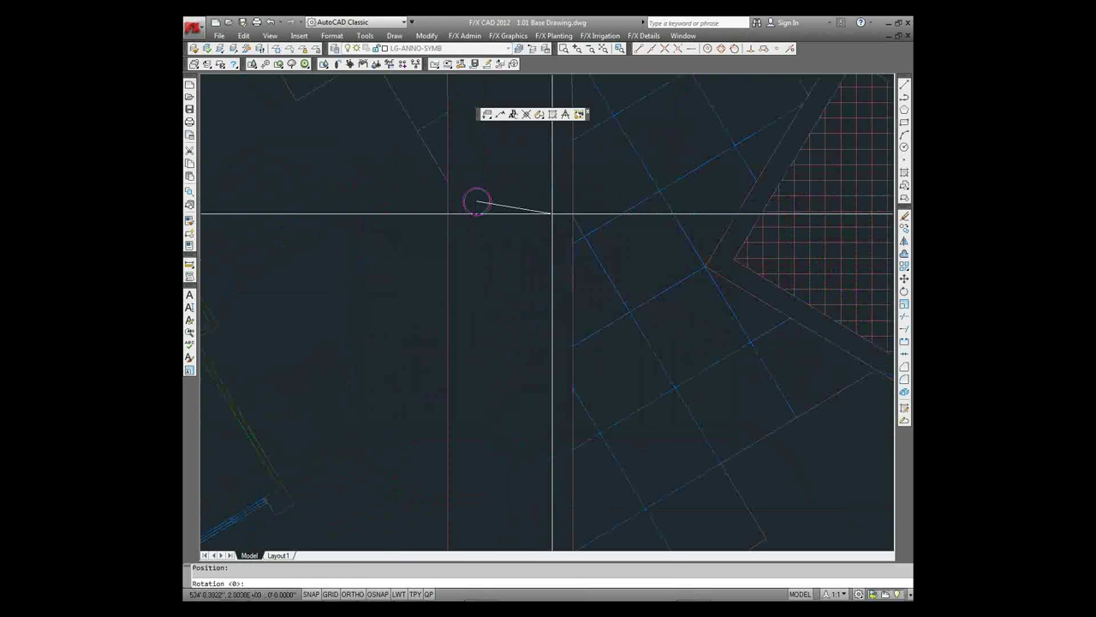
{"action": "scroll", "coordinate": [465, 163], "scroll_direction": "up", "scroll_amount": 1}
{"action": "key", "text": "Return"}
{"action": "scroll", "coordinate": [489, 169], "scroll_direction": "up", "scroll_amount": 1}
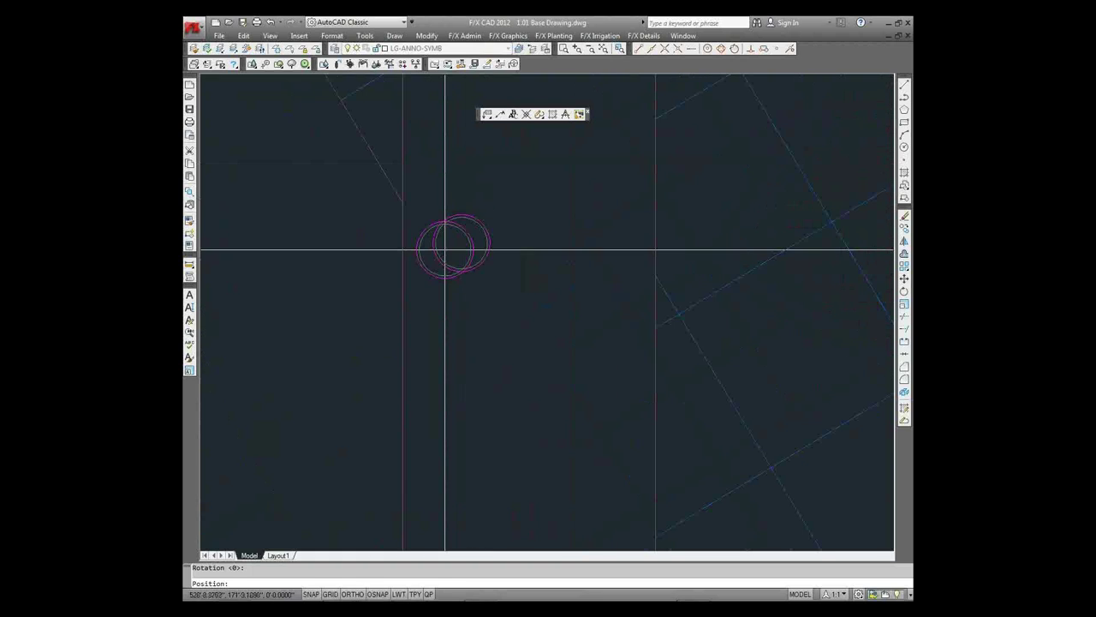
Reopen the Reference Notes list from the floating F/X toolbar
{"action": "left_click", "coordinate": [546, 201]}
{"action": "left_click", "coordinate": [539, 201]}
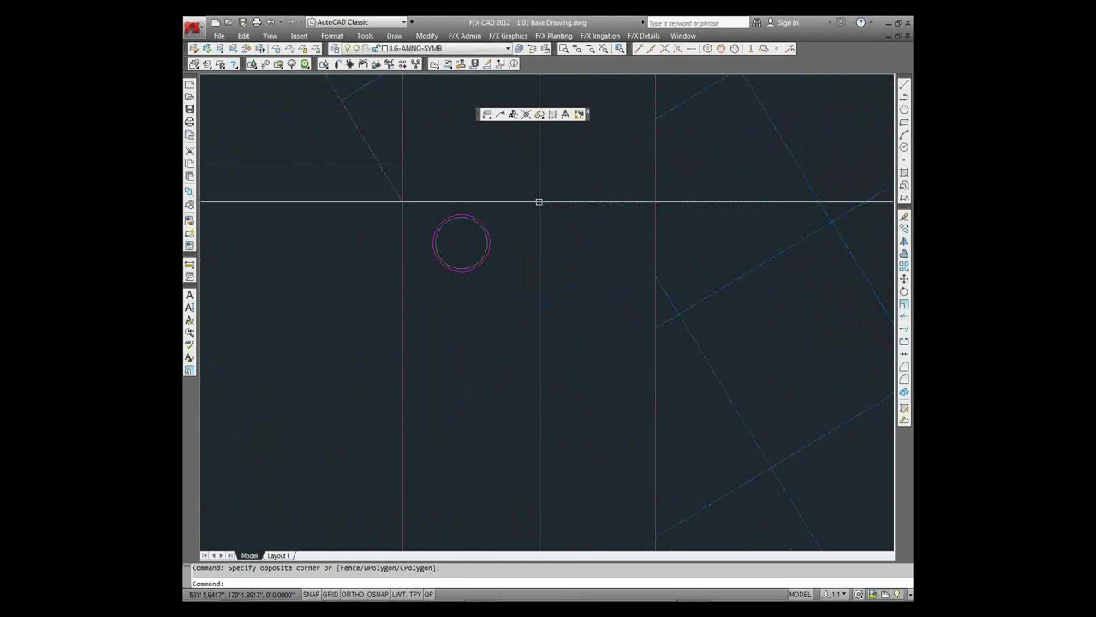
{"action": "left_click", "coordinate": [513, 114]}
Start a new Object reference note in the Concrete Planters category
{"action": "left_click", "coordinate": [378, 439]}
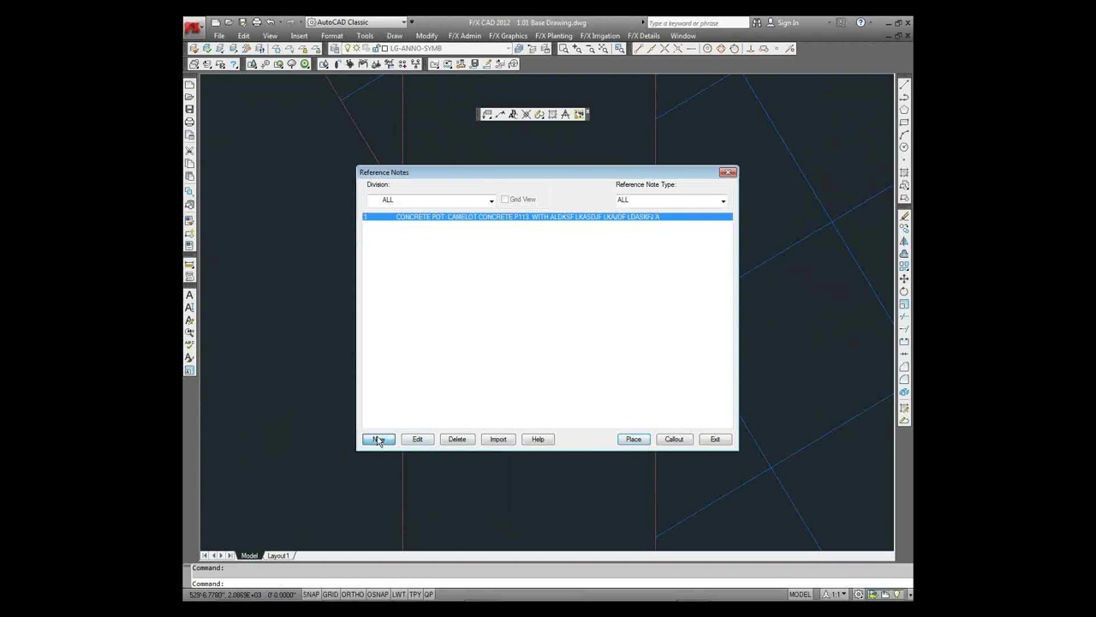
{"action": "left_click", "coordinate": [661, 143]}
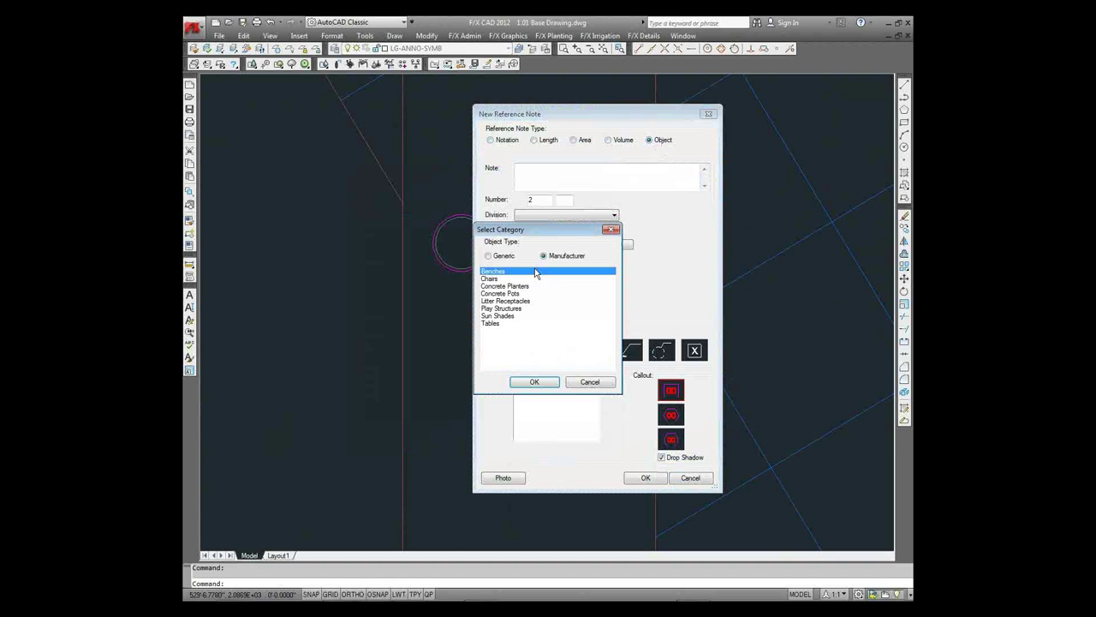
{"action": "left_click", "coordinate": [511, 286]}
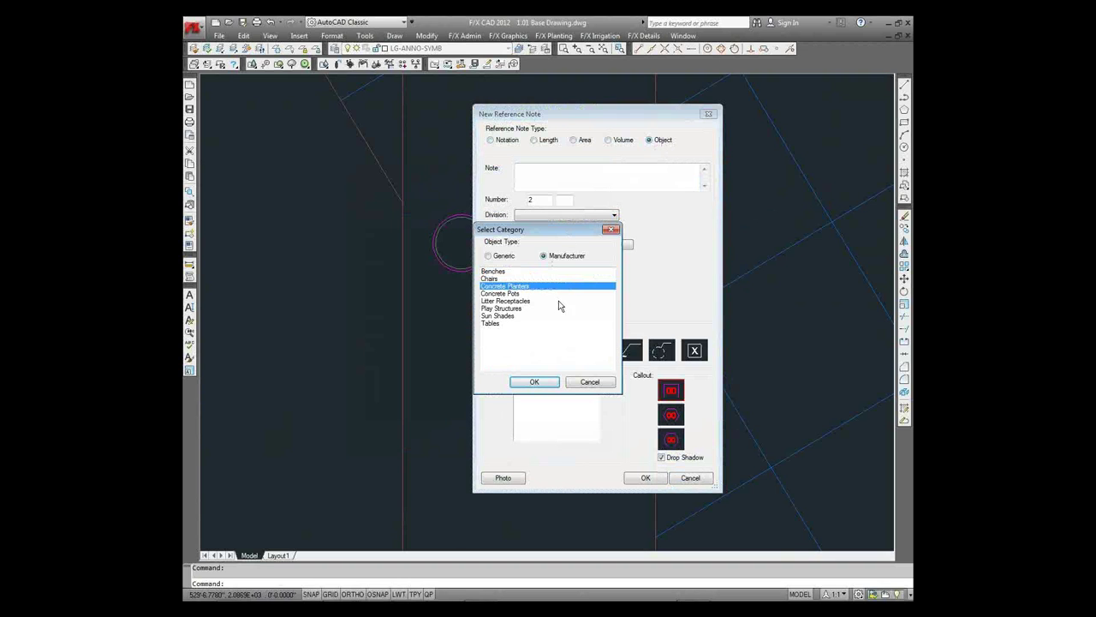
{"action": "left_click", "coordinate": [535, 382]}
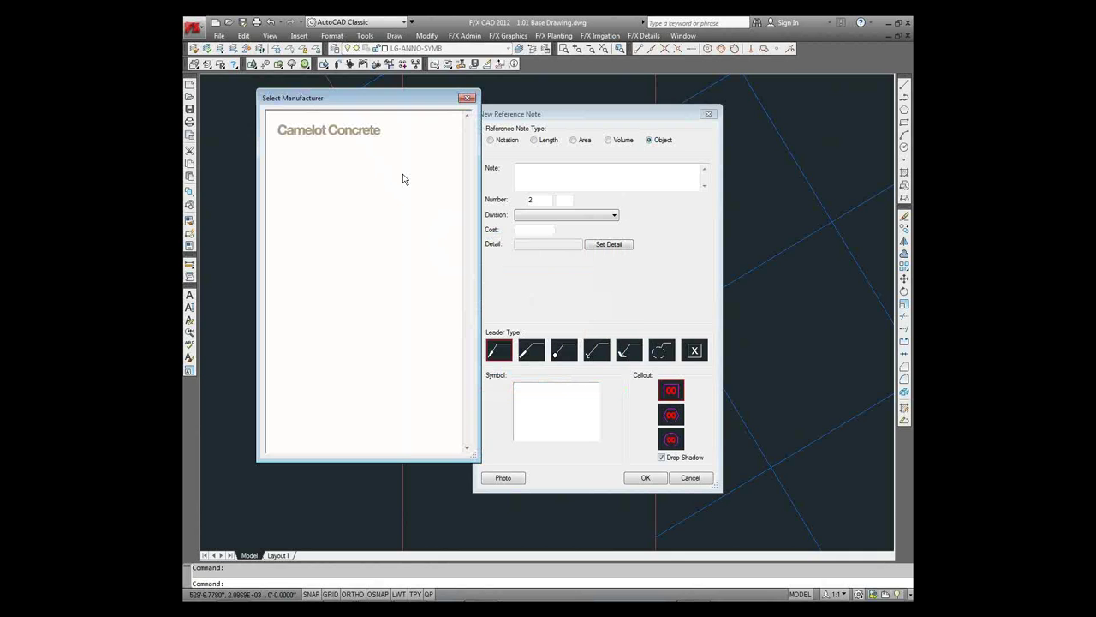
Pick Camelot Concrete's Esplanade Trough PL105 and save it as note 2
{"action": "left_click", "coordinate": [325, 133]}
{"action": "left_click", "coordinate": [295, 141]}
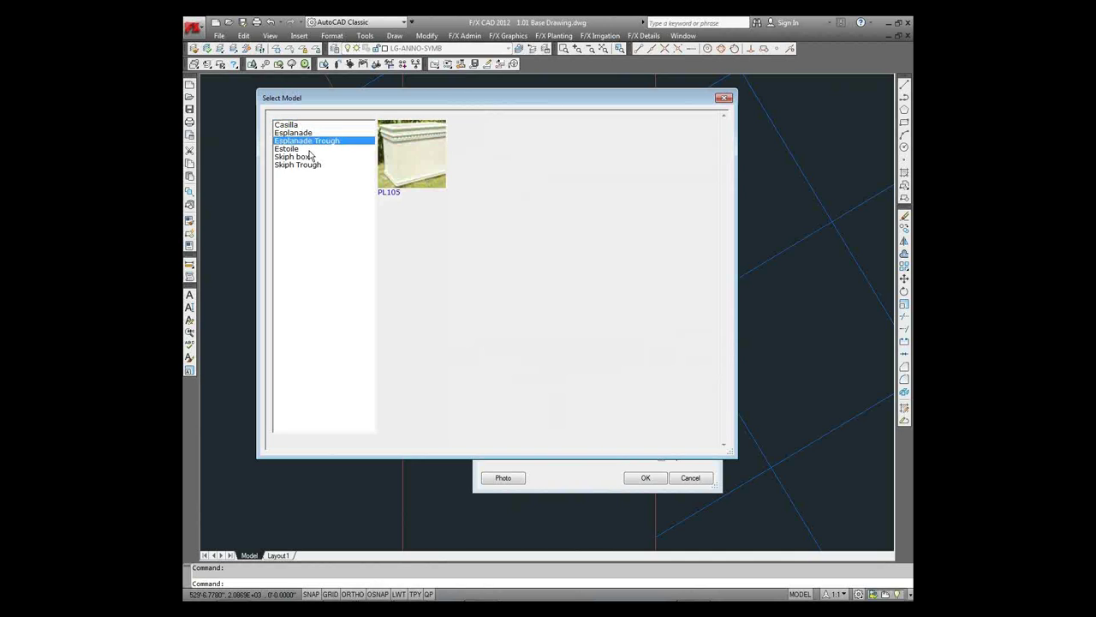
{"action": "left_click", "coordinate": [431, 161]}
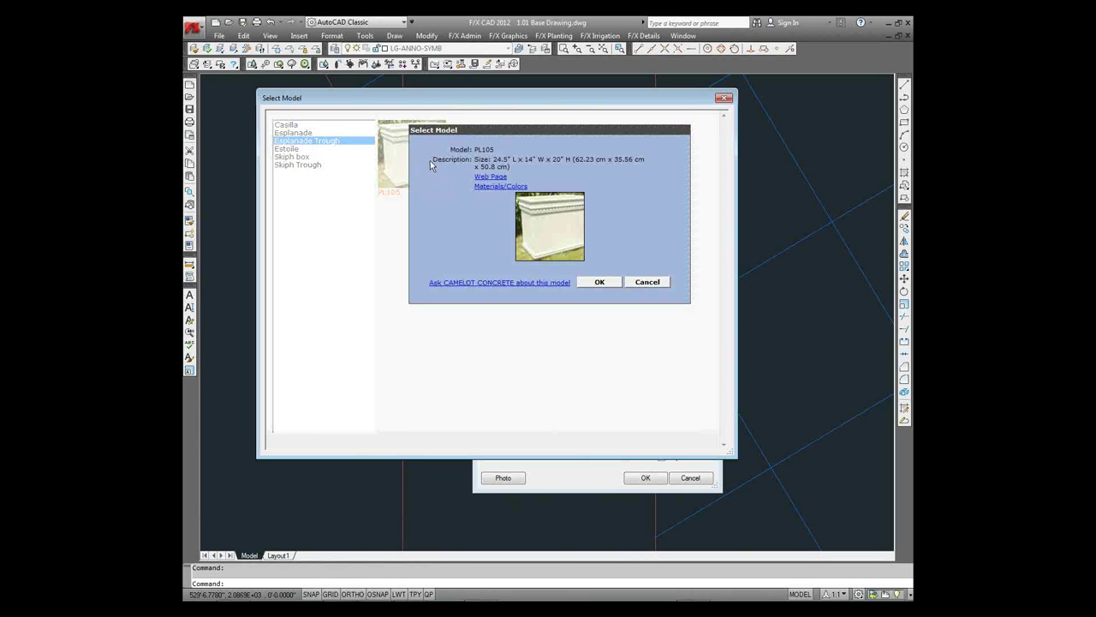
{"action": "left_click", "coordinate": [599, 282]}
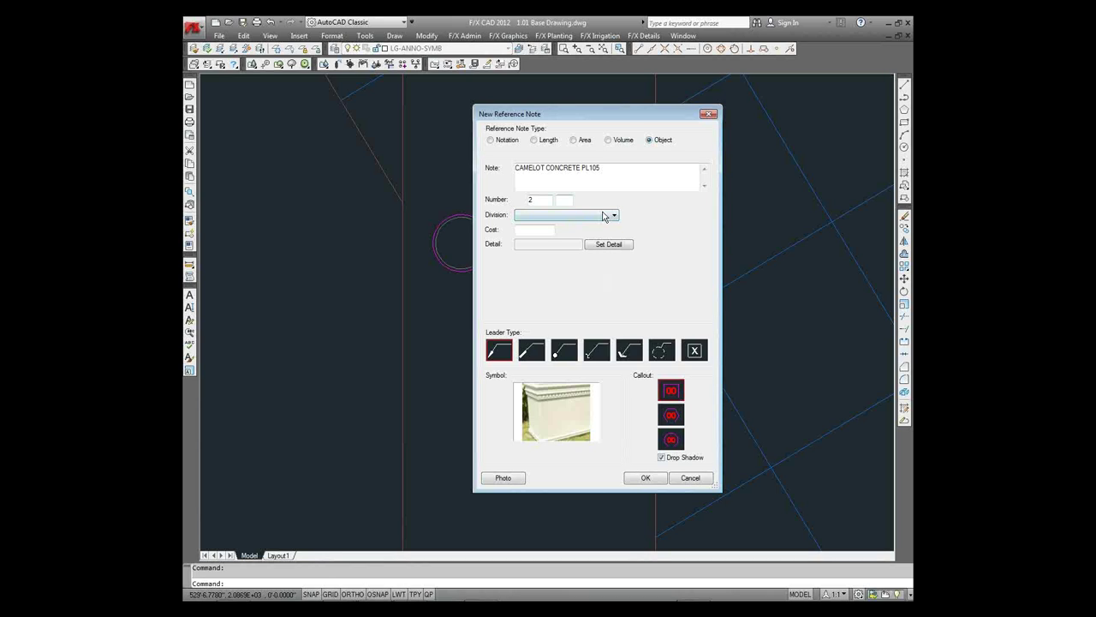
{"action": "left_click", "coordinate": [646, 478]}
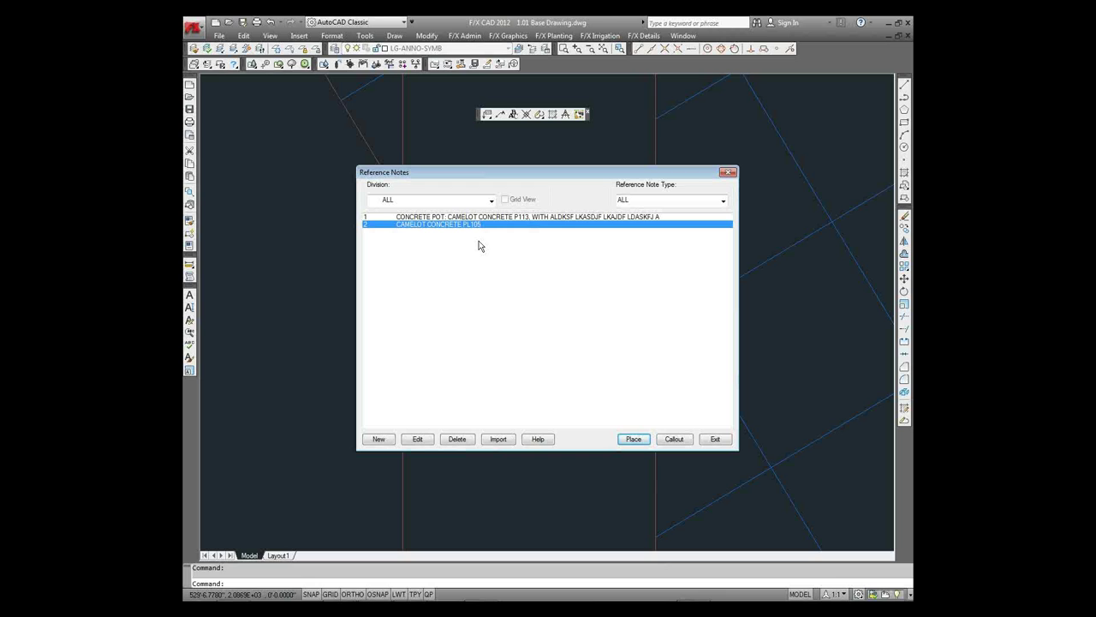
Place the PL105 planter symbol just below the pot and fix its rotation
{"action": "left_click", "coordinate": [634, 439]}
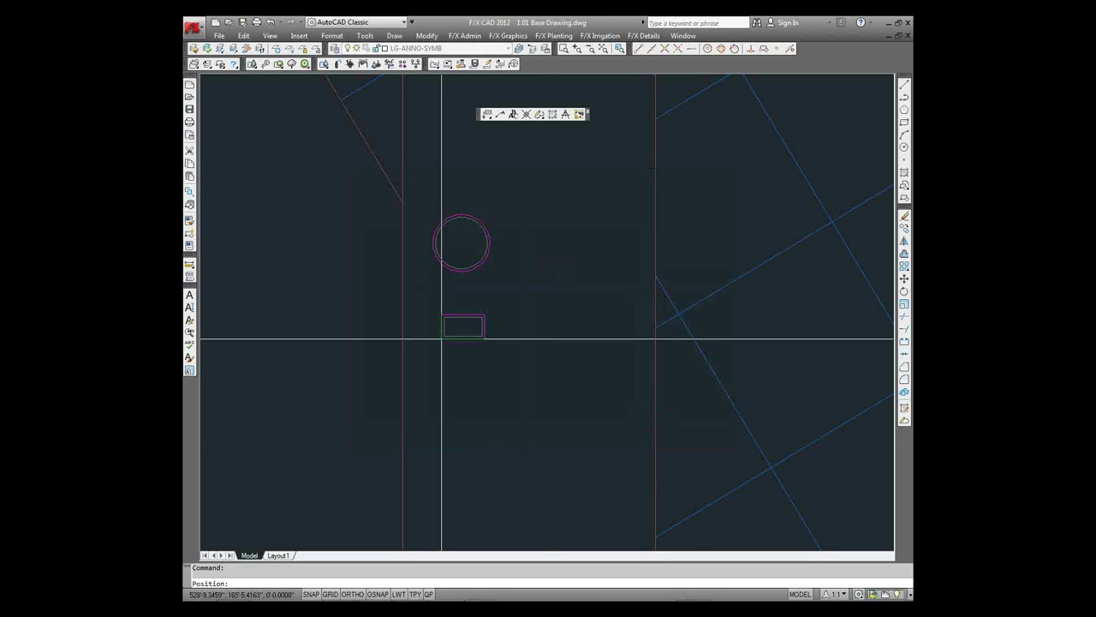
{"action": "left_click", "coordinate": [442, 339]}
{"action": "left_click", "coordinate": [557, 313]}
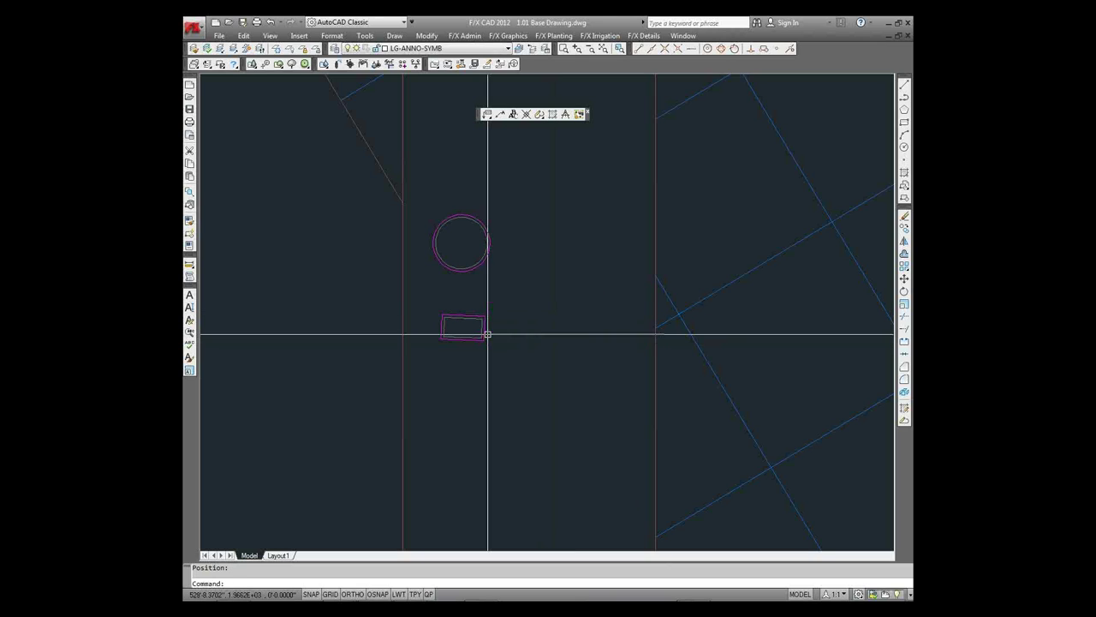
{"action": "scroll", "coordinate": [488, 334], "scroll_direction": "up", "scroll_amount": 5}
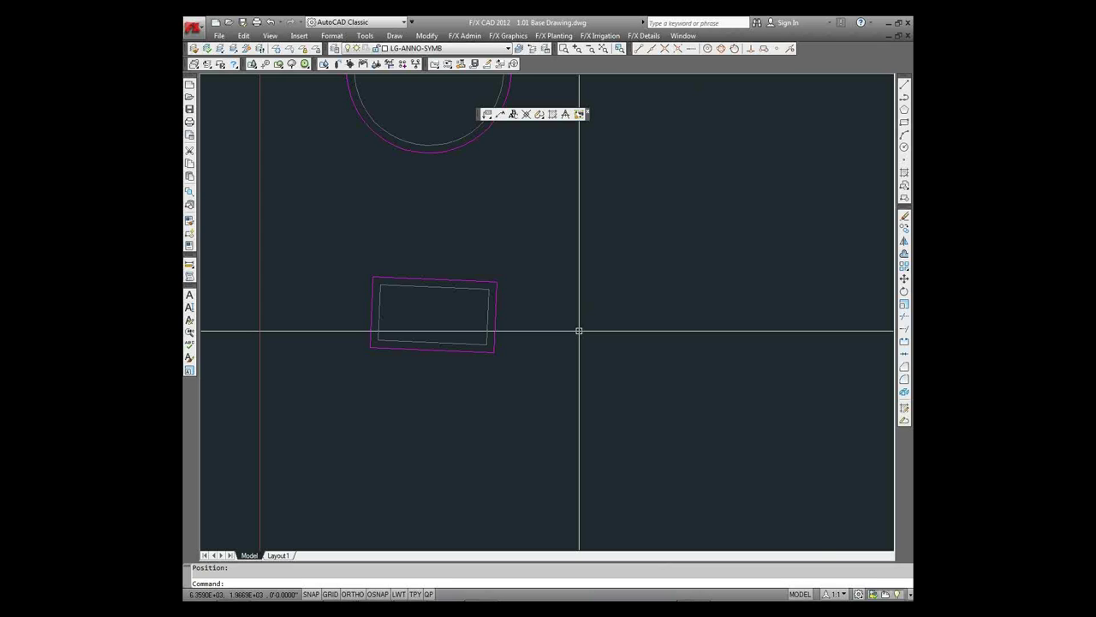
{"action": "scroll", "coordinate": [523, 241], "scroll_direction": "down", "scroll_amount": 4}
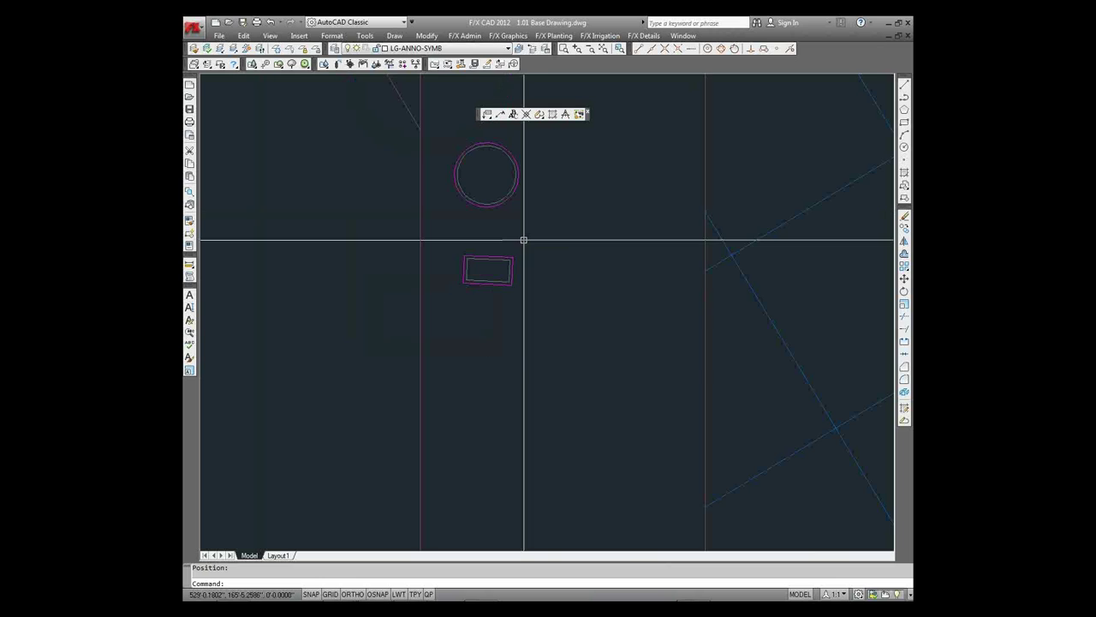
{"action": "scroll", "coordinate": [554, 185], "scroll_direction": "down", "scroll_amount": 2}
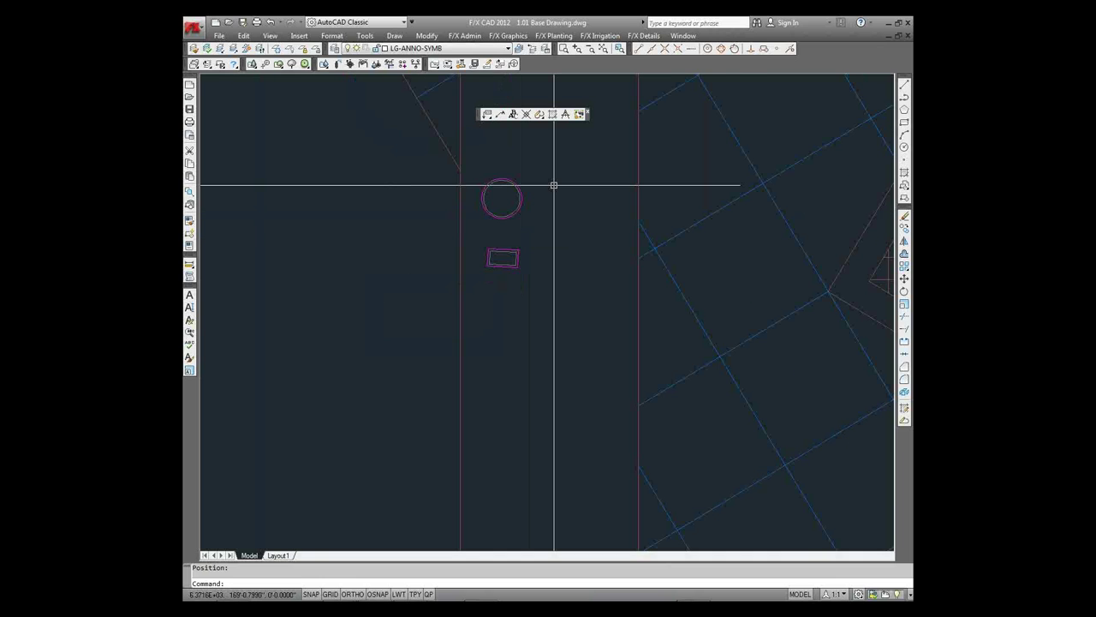
Recentre the view on pot and planter, then reopen Reference Notes and select note 1, the concrete pot
{"action": "middle_click_drag", "start_coordinate": [554, 185], "coordinate": [516, 232]}
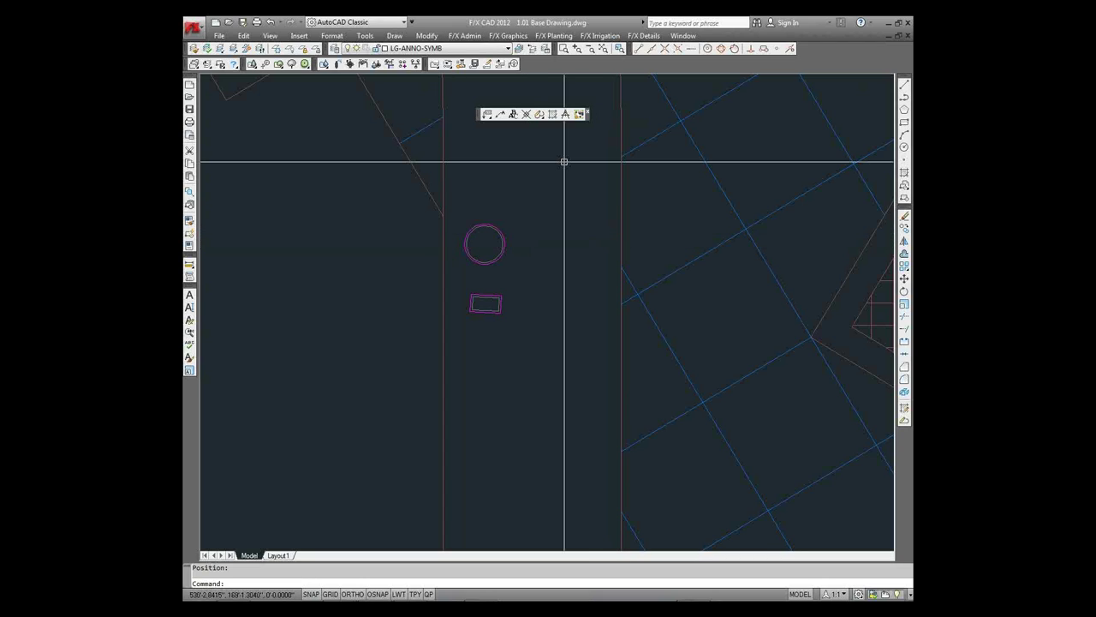
{"action": "middle_click_drag", "start_coordinate": [563, 162], "coordinate": [502, 211]}
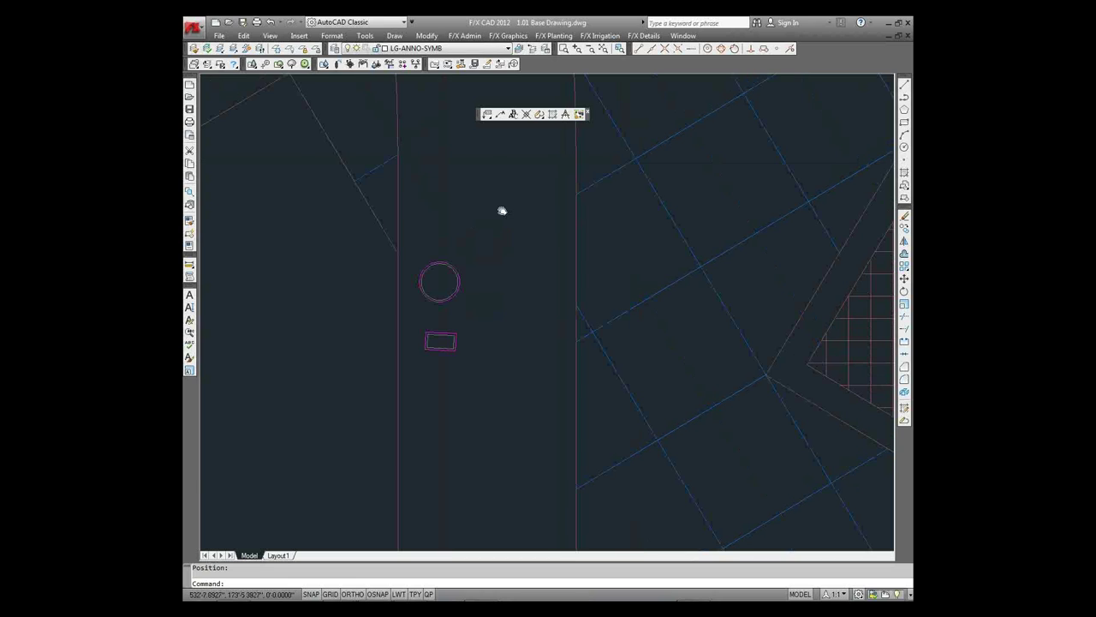
{"action": "scroll", "coordinate": [456, 223], "scroll_direction": "down", "scroll_amount": 3}
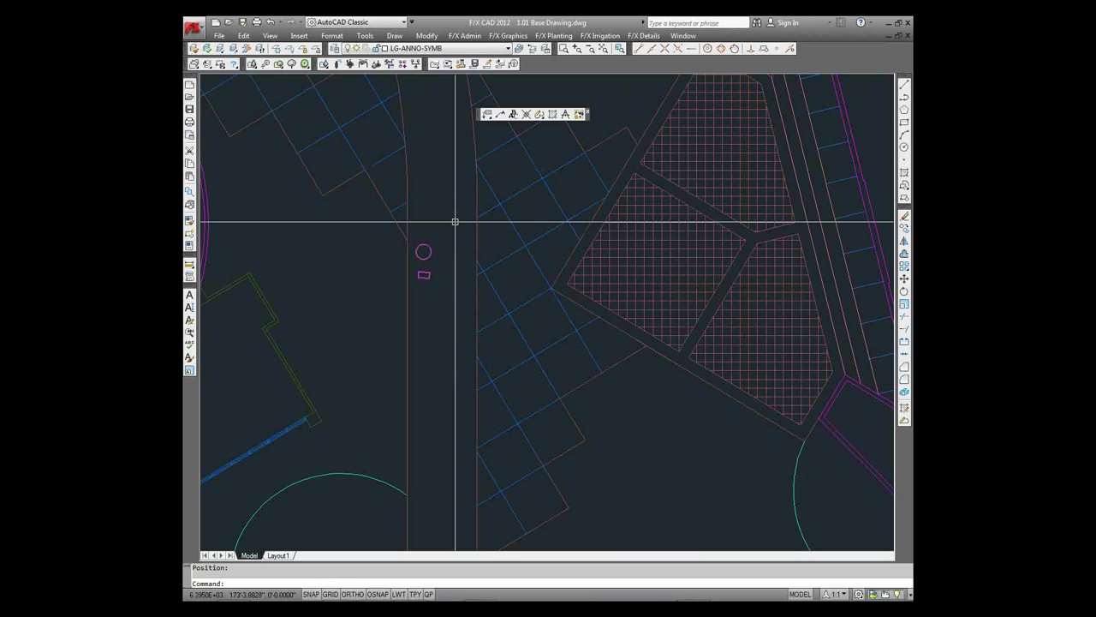
{"action": "left_click_drag", "start_coordinate": [486, 114], "coordinate": [489, 129]}
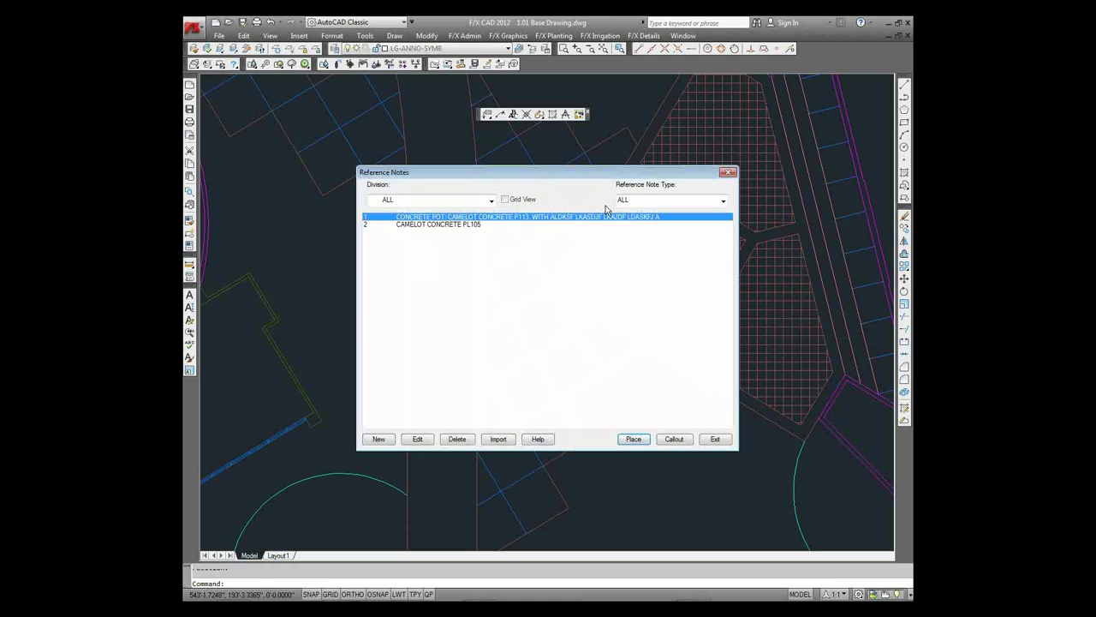
{"action": "left_click", "coordinate": [486, 218]}
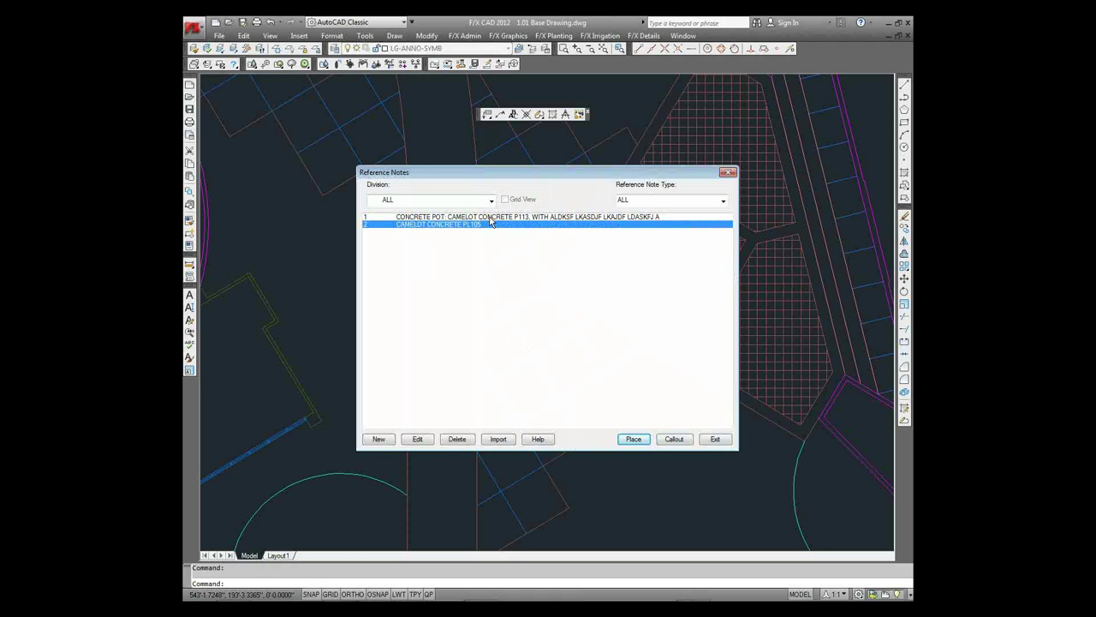
Point a leader from the pot circle to callout bubble 1, then restart Ref Note Callout
{"action": "left_click", "coordinate": [671, 440]}
{"action": "left_click", "coordinate": [424, 251]}
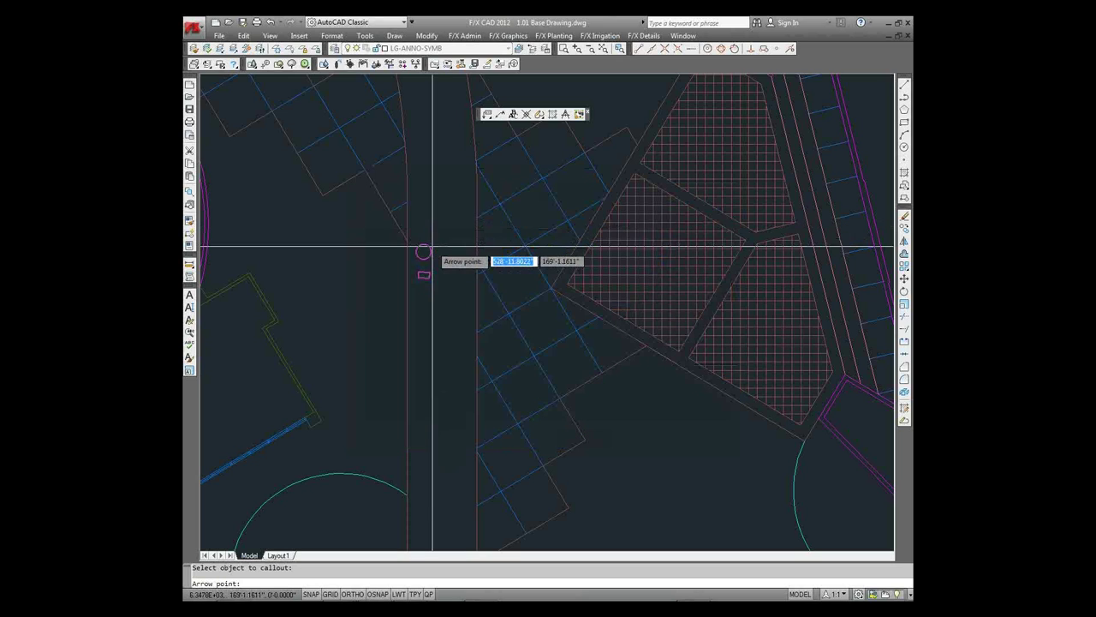
{"action": "left_click", "coordinate": [432, 243]}
{"action": "left_click", "coordinate": [451, 180]}
{"action": "left_click", "coordinate": [486, 178]}
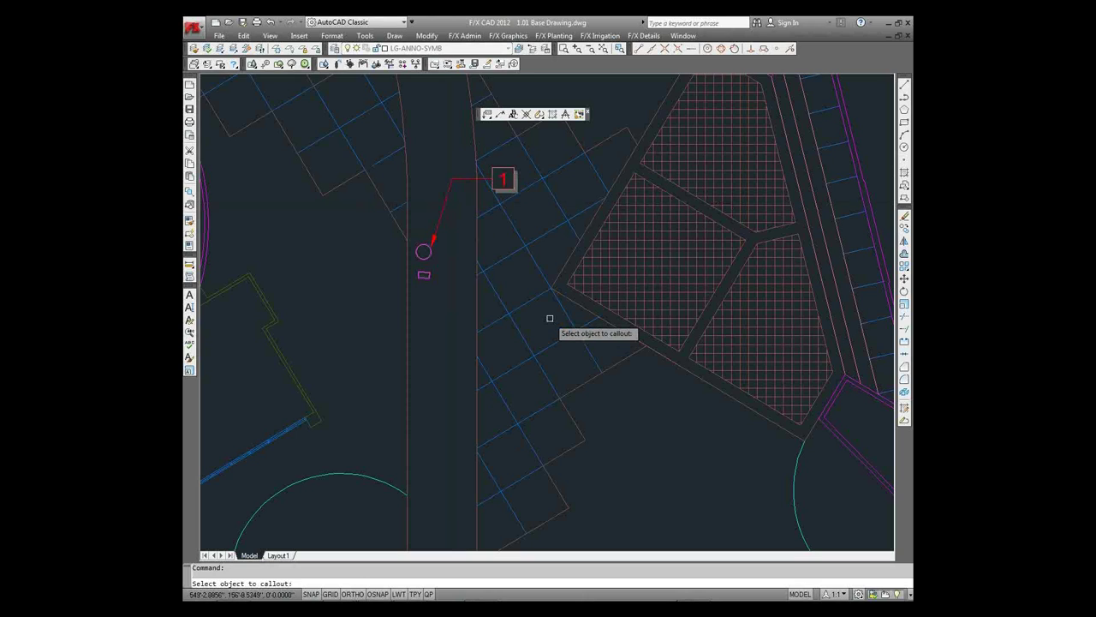
{"action": "key", "text": "Escape"}
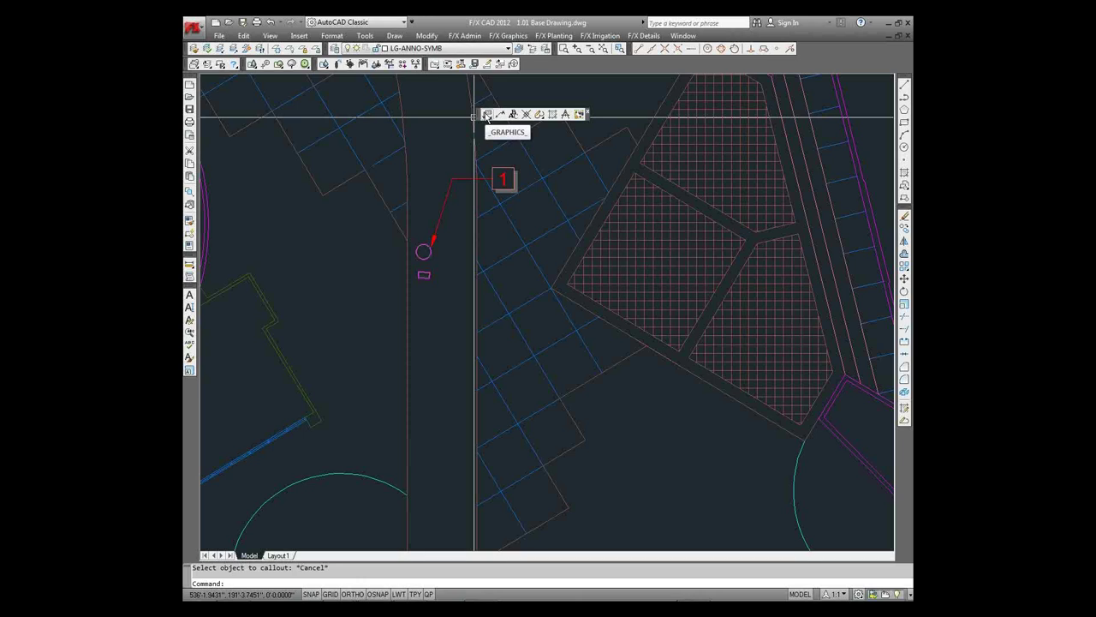
{"action": "left_click_drag", "start_coordinate": [487, 115], "coordinate": [488, 154]}
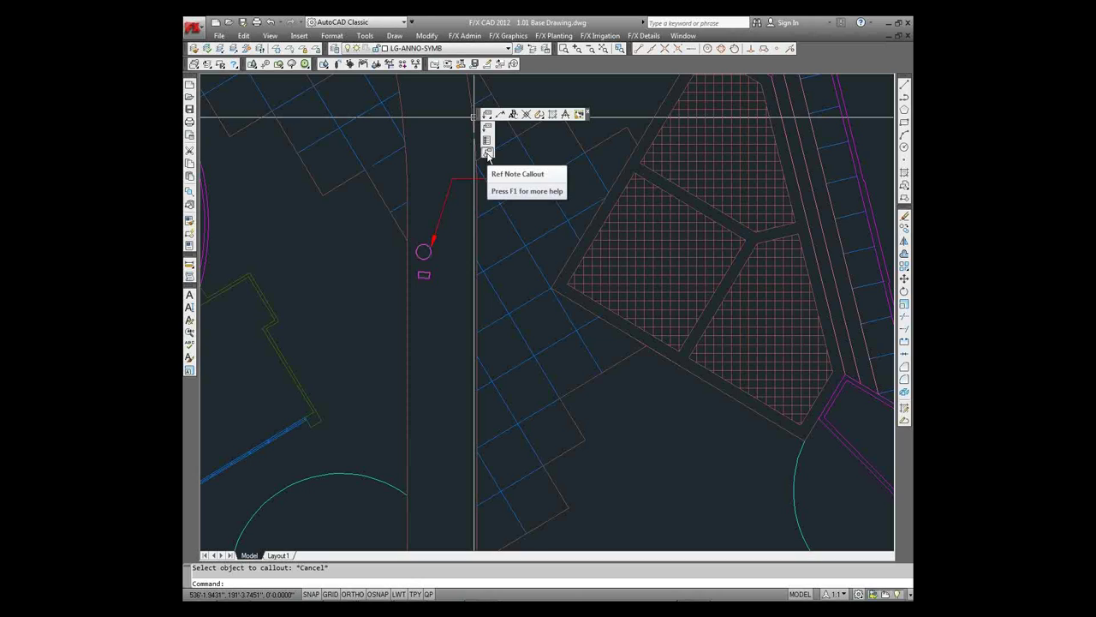
{"action": "left_click_drag", "start_coordinate": [489, 154], "coordinate": [488, 154]}
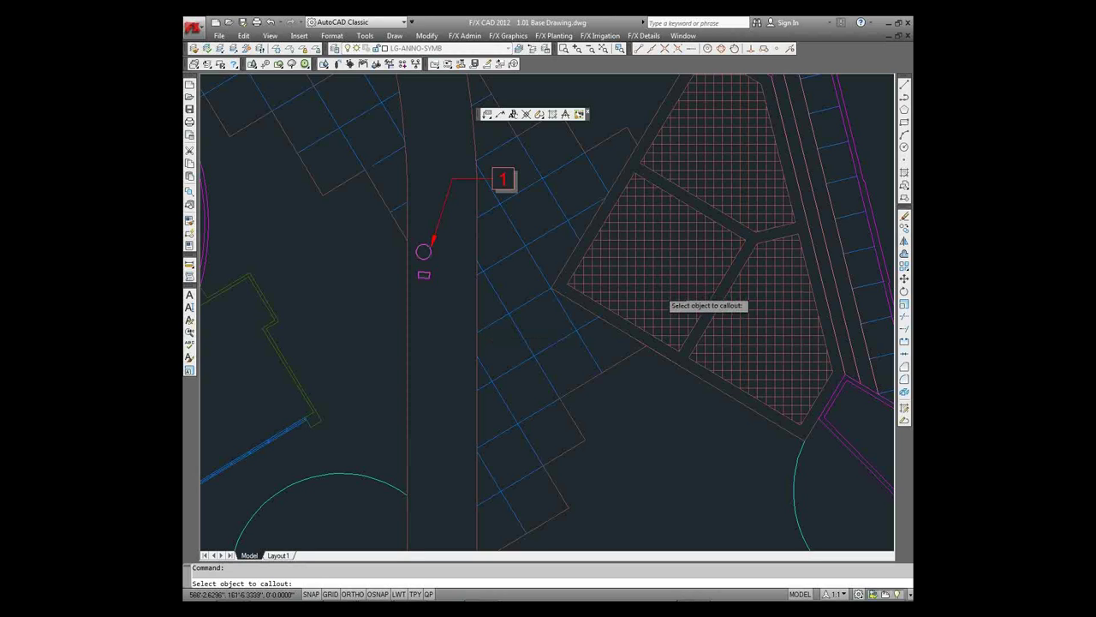
Attempt a callout on the hatched paving and dismiss the item-not-found message
{"action": "left_click", "coordinate": [664, 322]}
{"action": "left_click", "coordinate": [604, 334]}
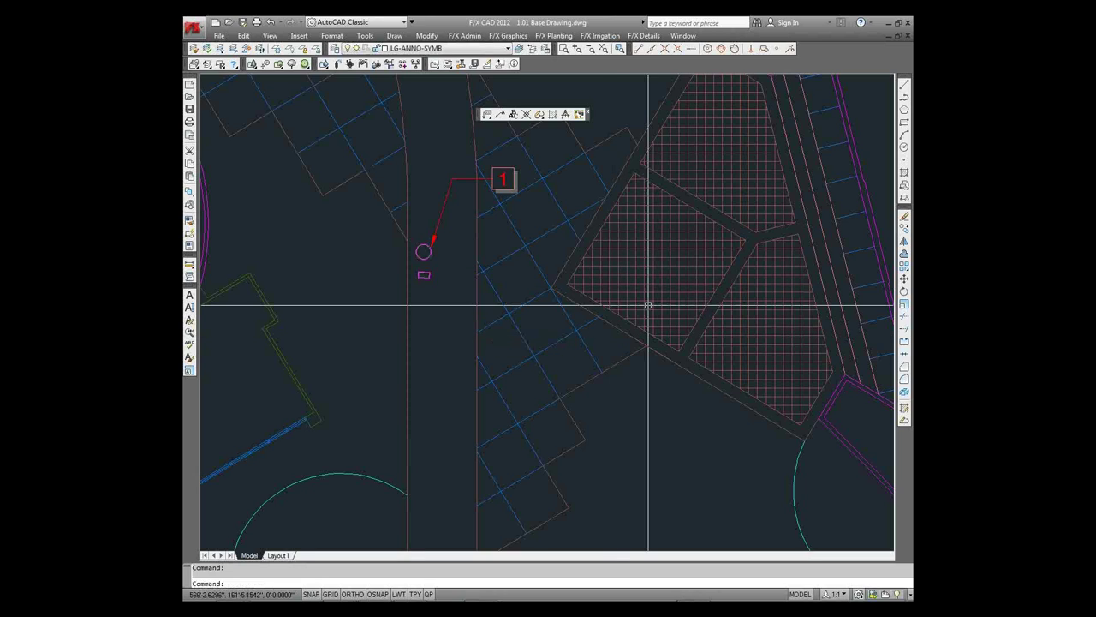
{"action": "scroll", "coordinate": [649, 305], "scroll_direction": "down", "scroll_amount": 5}
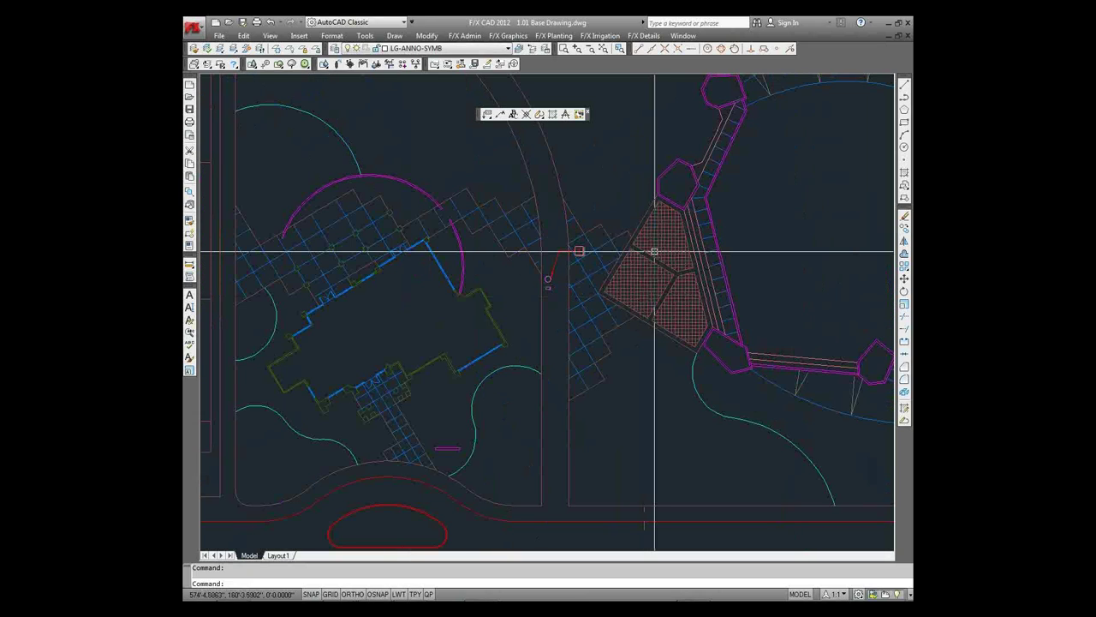
{"action": "scroll", "coordinate": [655, 253], "scroll_direction": "up", "scroll_amount": 2}
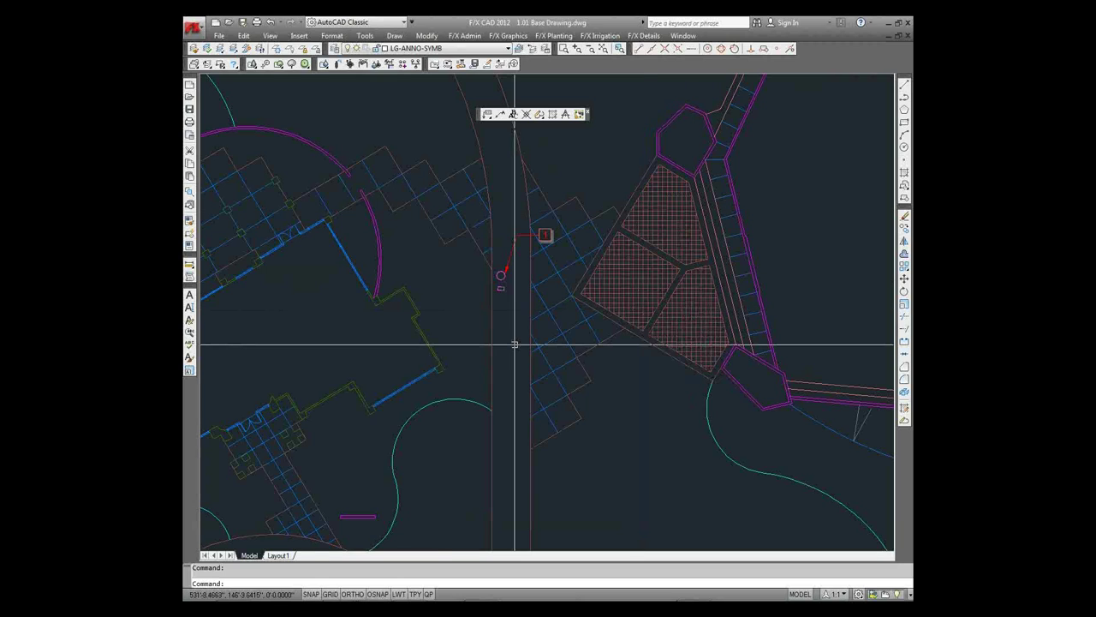
Add callout bubble 2 with a leader to the small magenta planter rectangle below the pot
{"action": "left_click", "coordinate": [486, 113]}
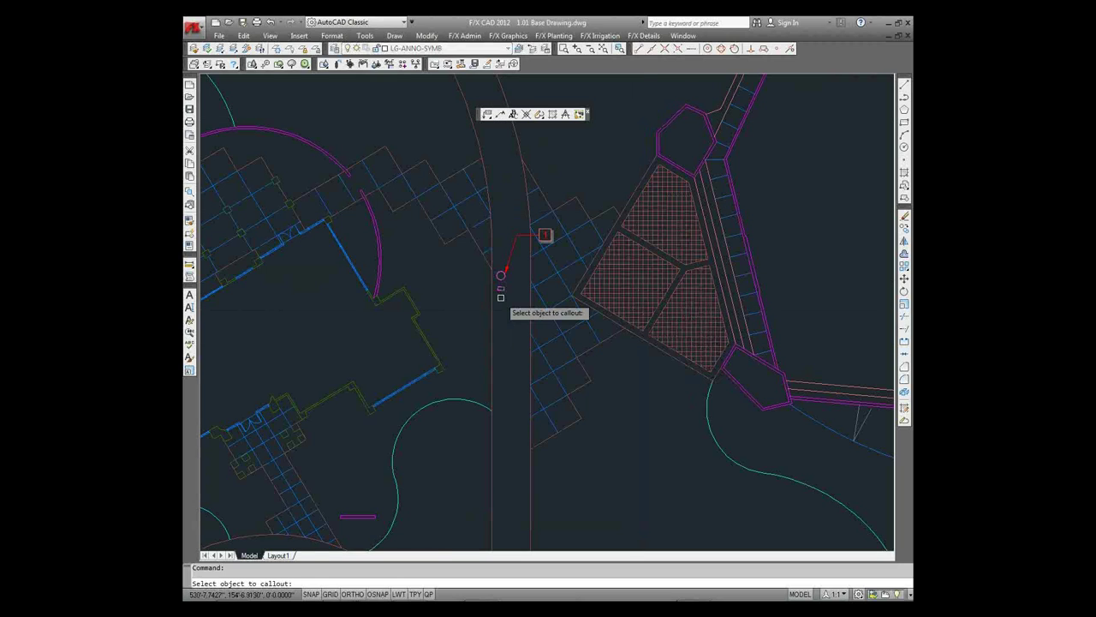
{"action": "scroll", "coordinate": [501, 298], "scroll_direction": "up", "scroll_amount": 3}
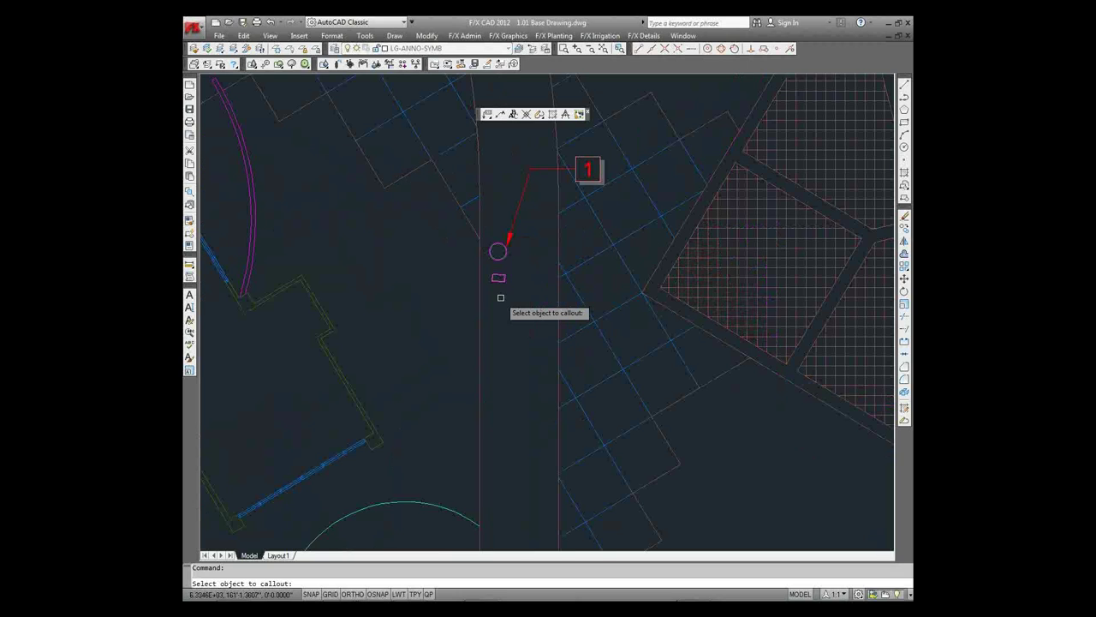
{"action": "left_click", "coordinate": [498, 278]}
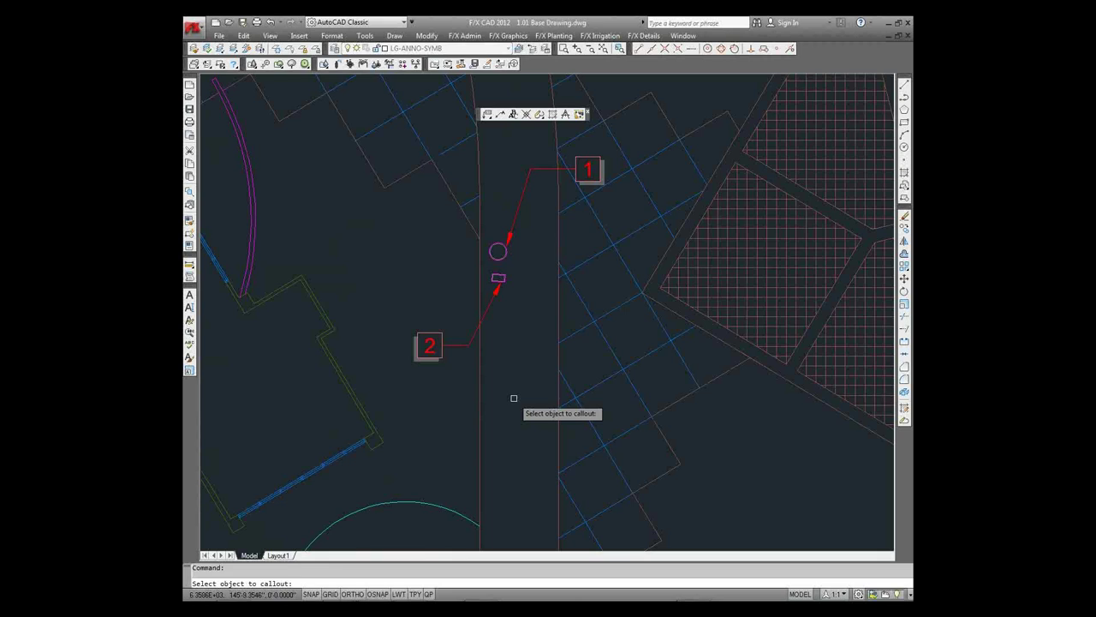
{"action": "key", "text": "Escape"}
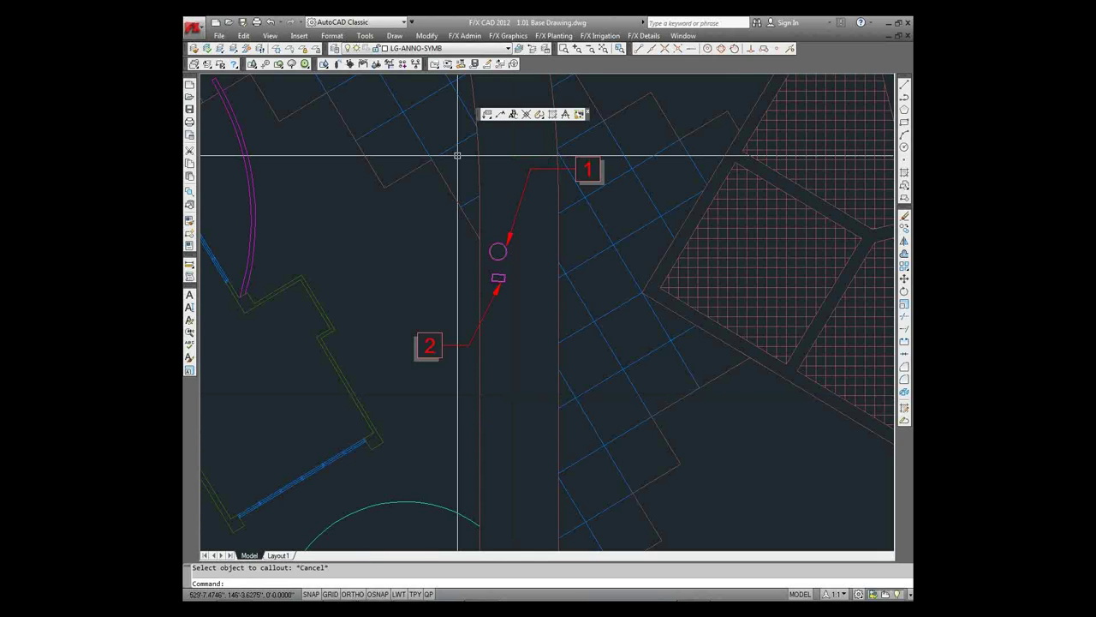
{"action": "scroll", "coordinate": [586, 354], "scroll_direction": "down", "scroll_amount": 2}
{"action": "scroll", "coordinate": [585, 354], "scroll_direction": "down", "scroll_amount": 4}
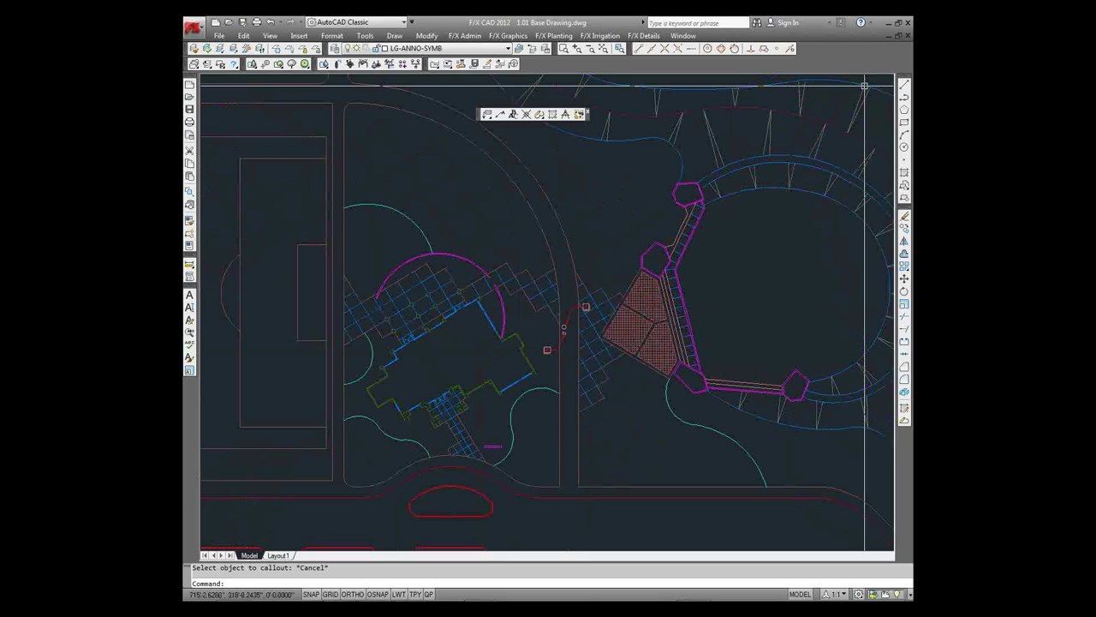
{"action": "type", "text": "co"}
{"action": "key", "text": "Return"}
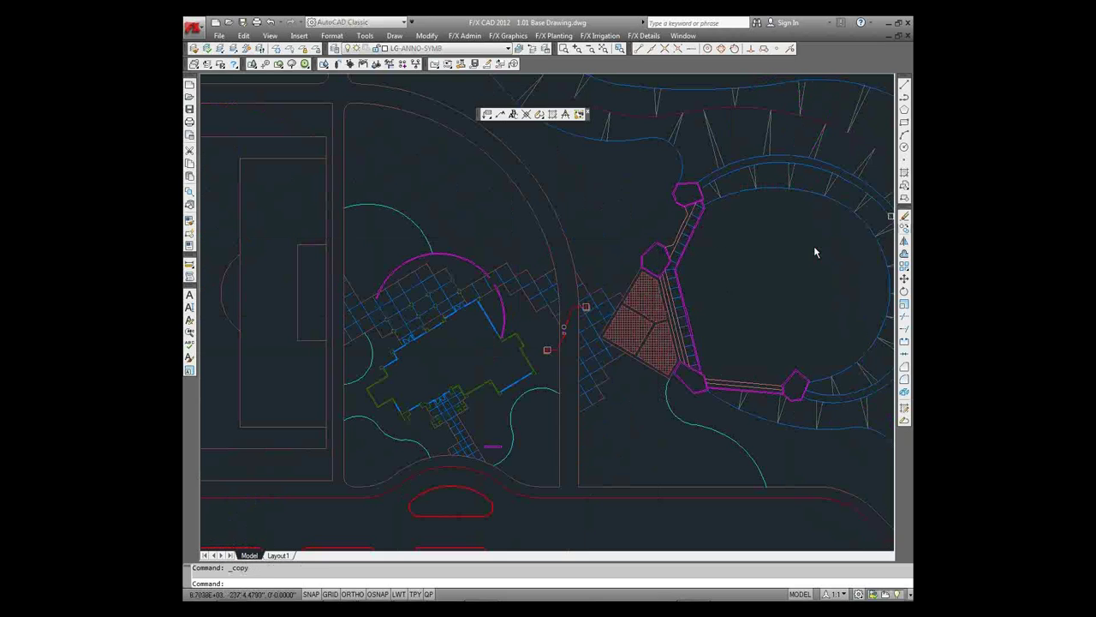
{"action": "scroll", "coordinate": [641, 327], "scroll_direction": "up", "scroll_amount": 2}
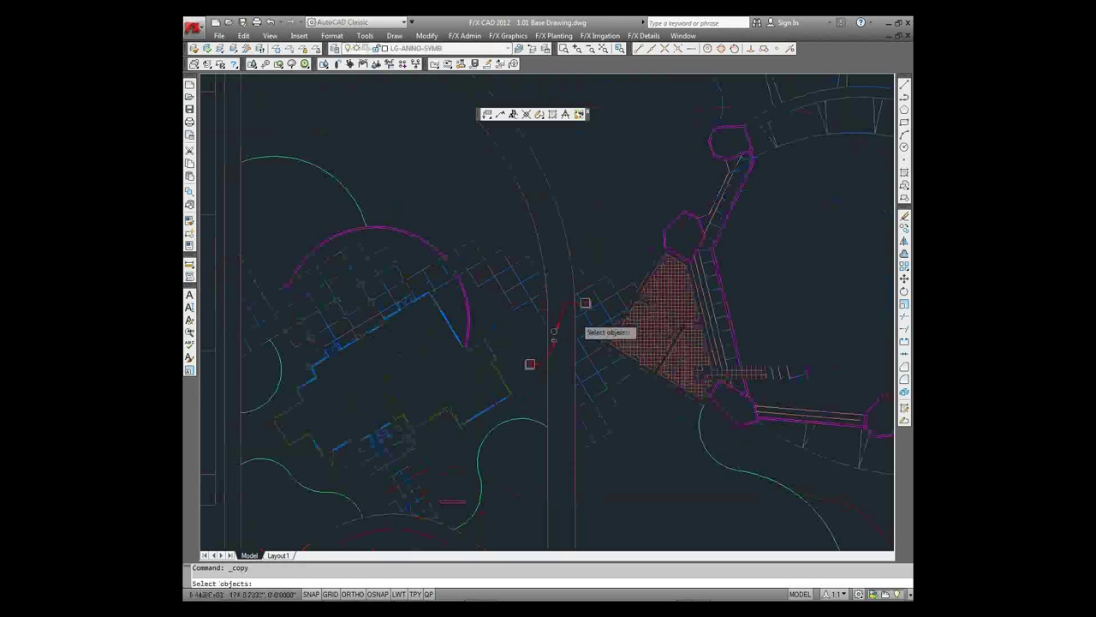
{"action": "scroll", "coordinate": [555, 334], "scroll_direction": "up", "scroll_amount": 1}
{"action": "key", "text": "Return"}
{"action": "left_click", "coordinate": [554, 336]}
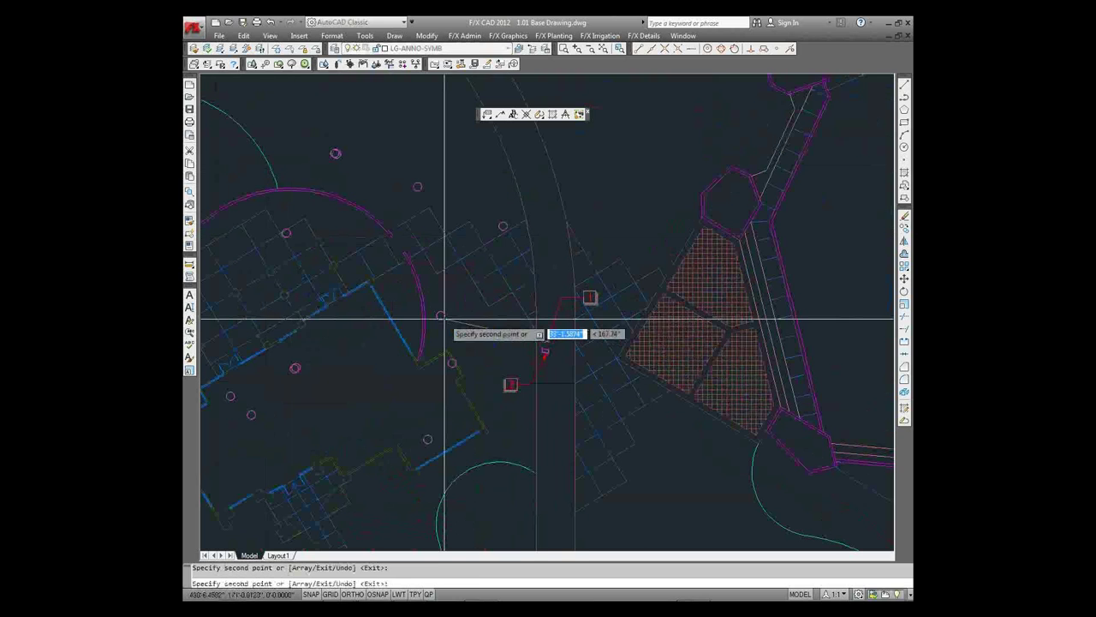
{"action": "key", "text": "Escape"}
{"action": "mouse_move", "coordinate": [661, 250]}
{"action": "middle_mouse_down"}
{"action": "mouse_move", "coordinate": [460, 257]}
{"action": "mouse_move", "coordinate": [381, 206]}
{"action": "middle_mouse_up"}
{"action": "scroll", "coordinate": [460, 257], "scroll_direction": "down", "scroll_amount": 2}
{"action": "middle_click_drag", "start_coordinate": [676, 153], "coordinate": [536, 159]}
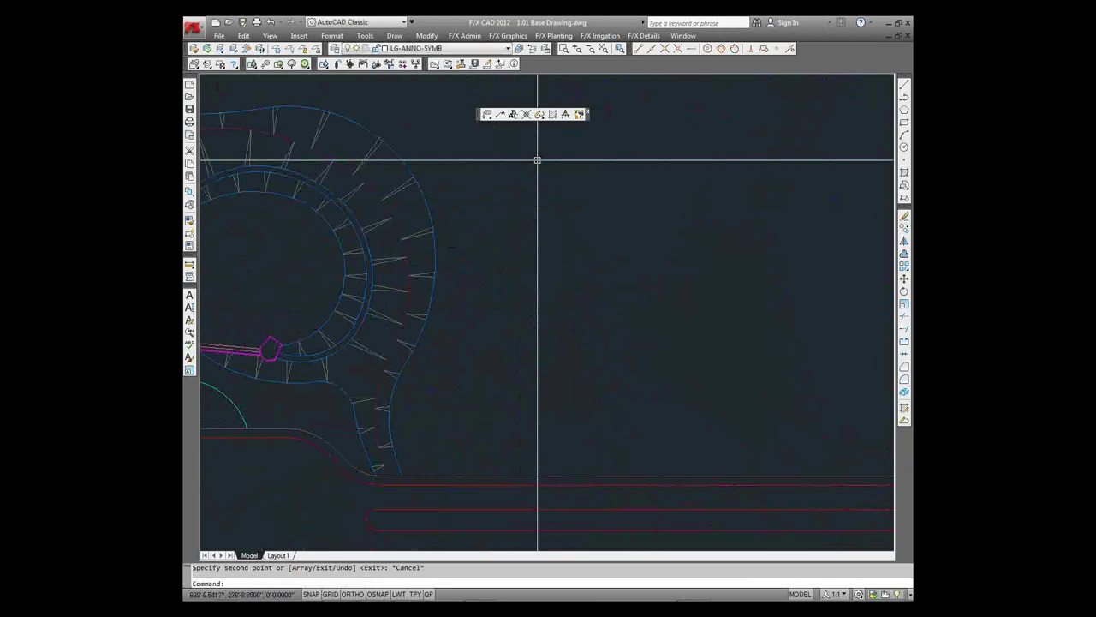
{"action": "mouse_move", "coordinate": [487, 114]}
{"action": "left_mouse_down"}
{"action": "mouse_move", "coordinate": [489, 151]}
{"action": "mouse_move", "coordinate": [579, 147]}
{"action": "left_mouse_up"}
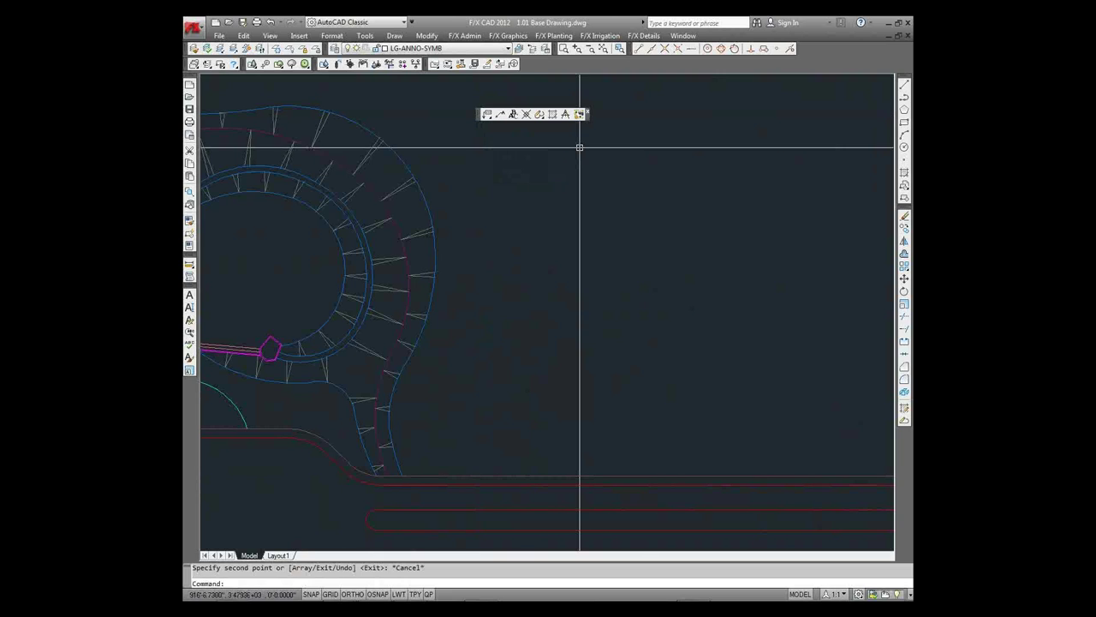
Create a Reference Notes Schedule with Destination: Drawing and place it beside the circular plaza
{"action": "left_click", "coordinate": [511, 36]}
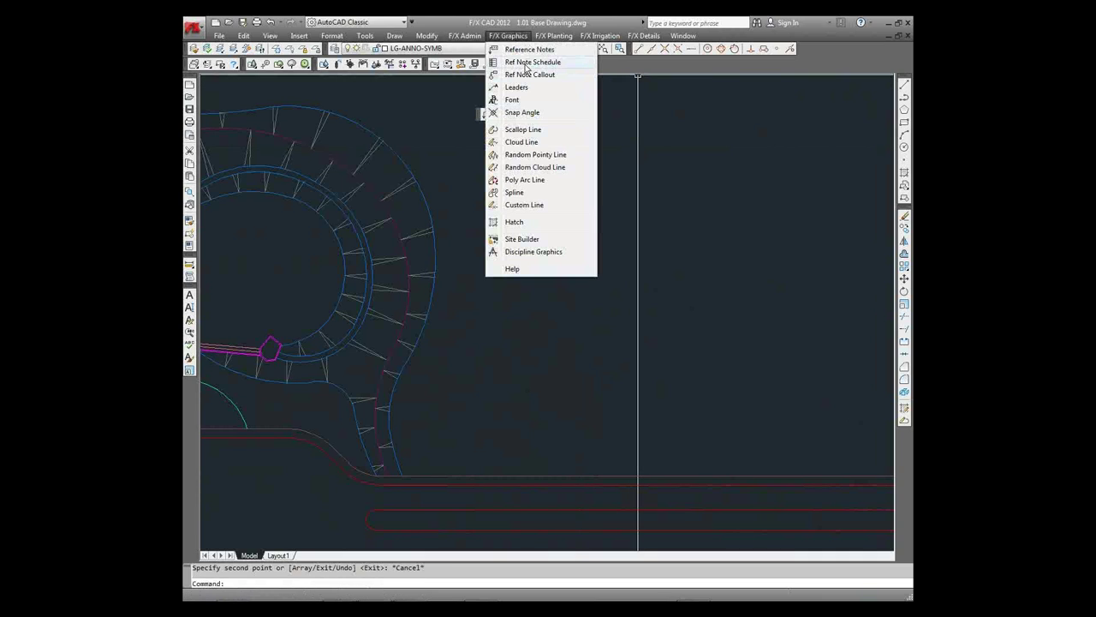
{"action": "left_click", "coordinate": [609, 112]}
{"action": "left_click", "coordinate": [607, 109]}
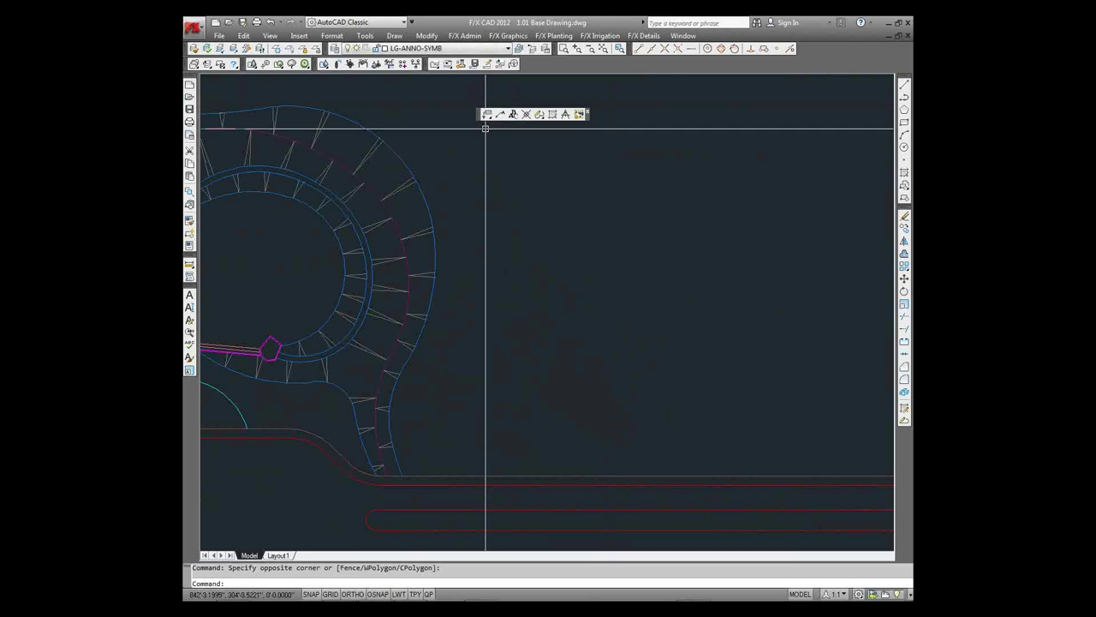
{"action": "left_click_drag", "start_coordinate": [486, 114], "coordinate": [485, 141]}
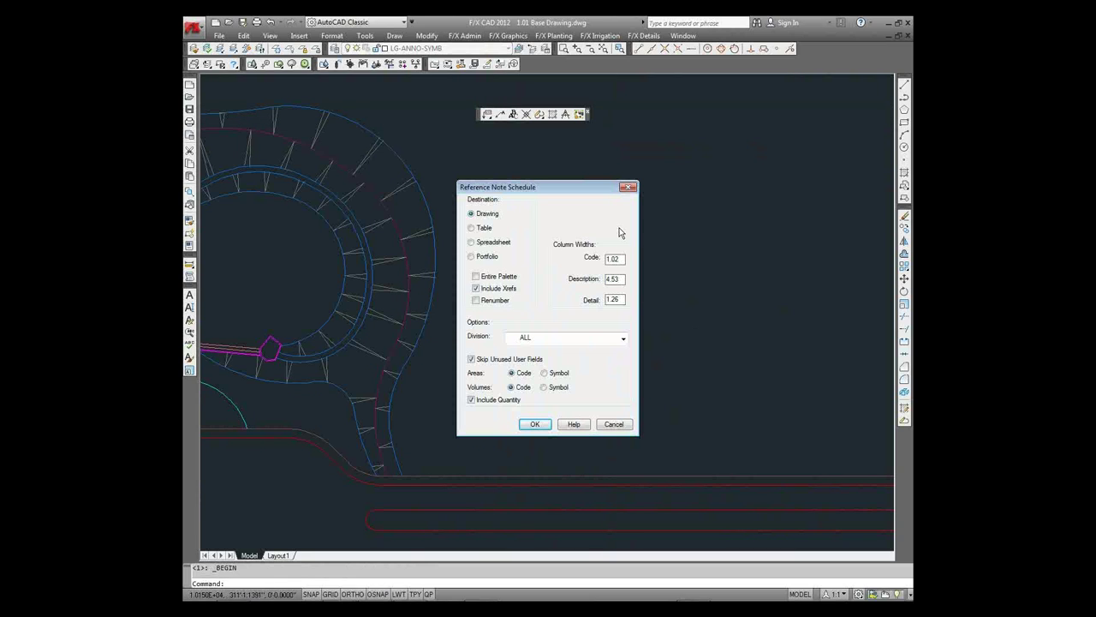
{"action": "left_click", "coordinate": [535, 424]}
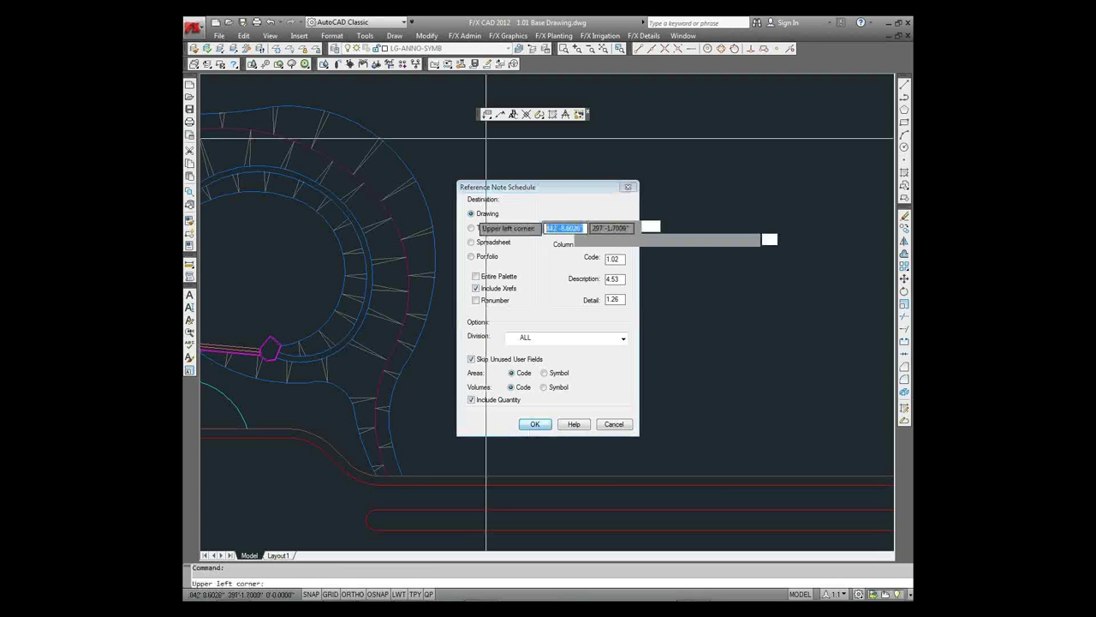
{"action": "scroll", "coordinate": [501, 178], "scroll_direction": "up", "scroll_amount": 5}
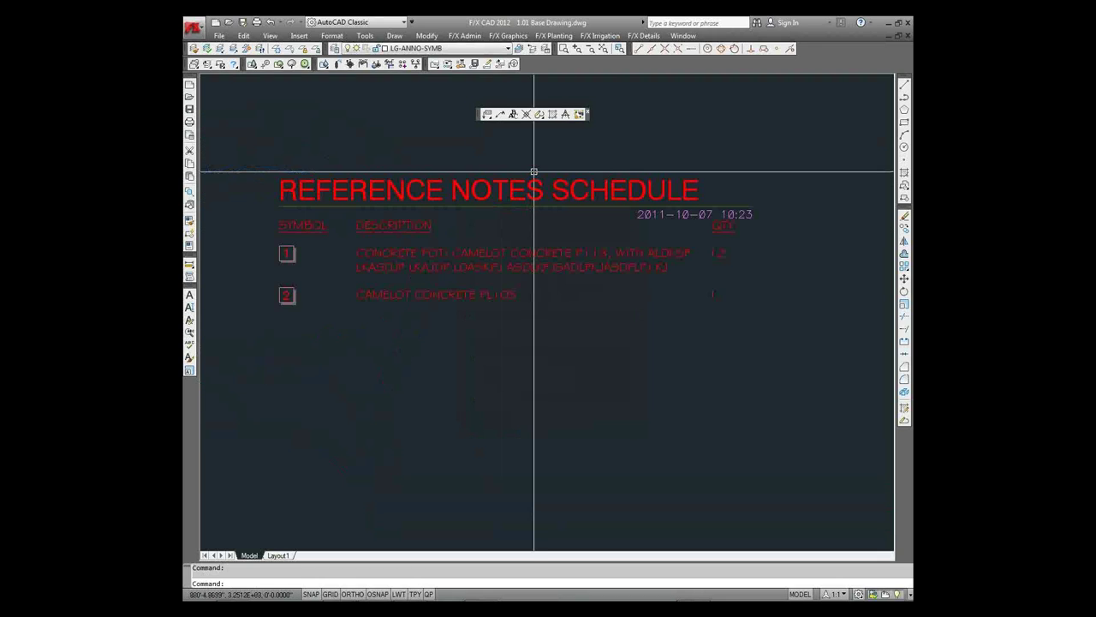
{"action": "scroll", "coordinate": [508, 144], "scroll_direction": "down", "scroll_amount": 3}
{"action": "scroll", "coordinate": [508, 145], "scroll_direction": "up", "scroll_amount": 1}
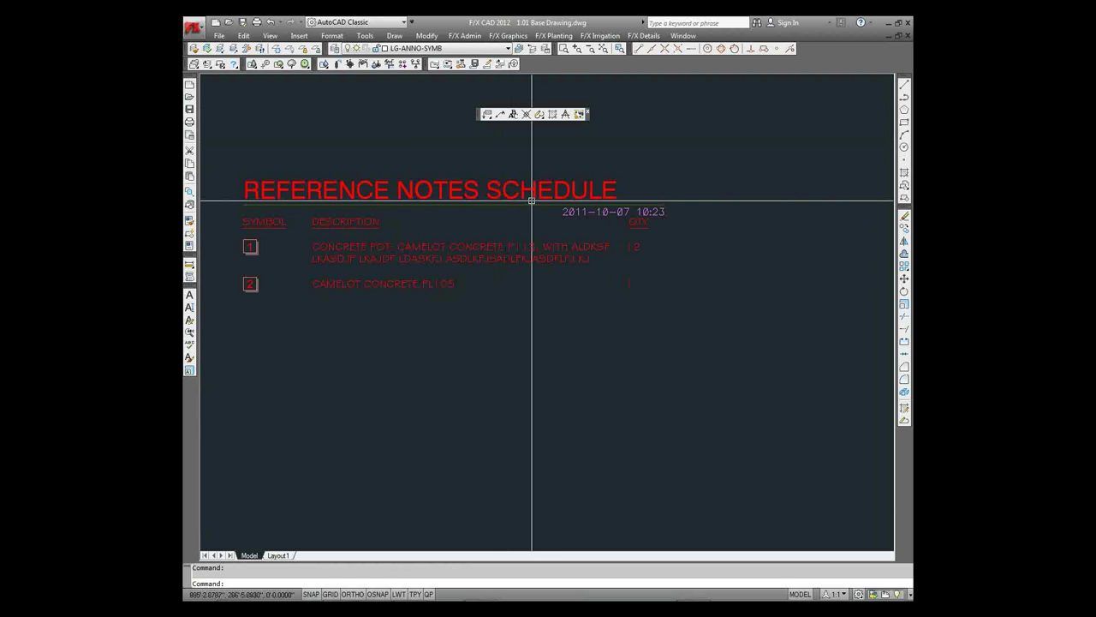
{"action": "middle_click_drag", "start_coordinate": [547, 161], "coordinate": [540, 171]}
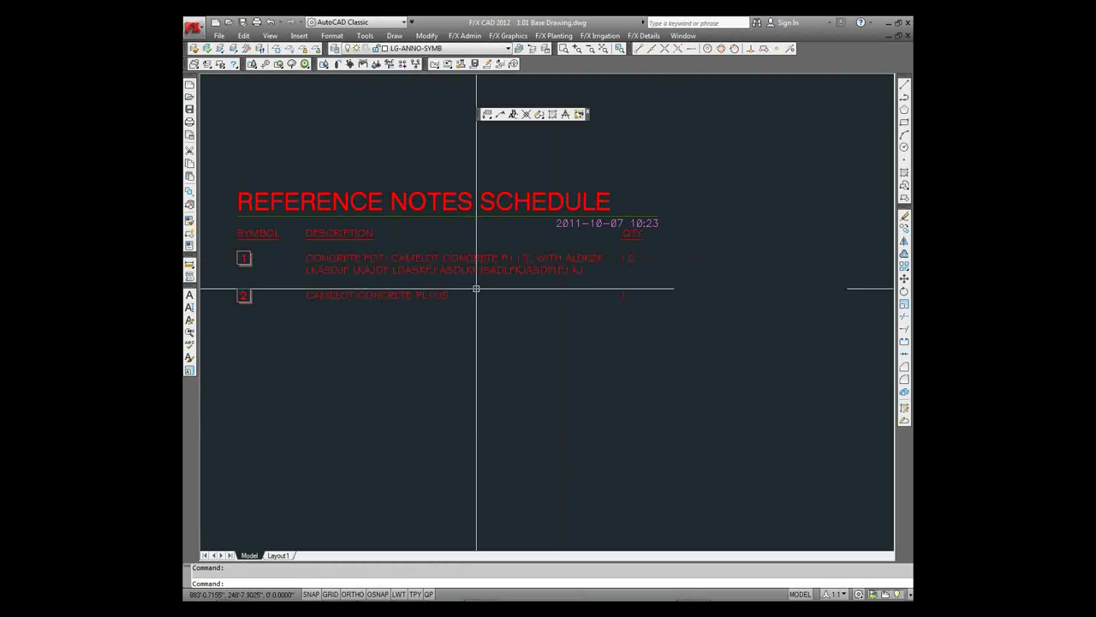
{"action": "scroll", "coordinate": [351, 363], "scroll_direction": "down", "scroll_amount": 5}
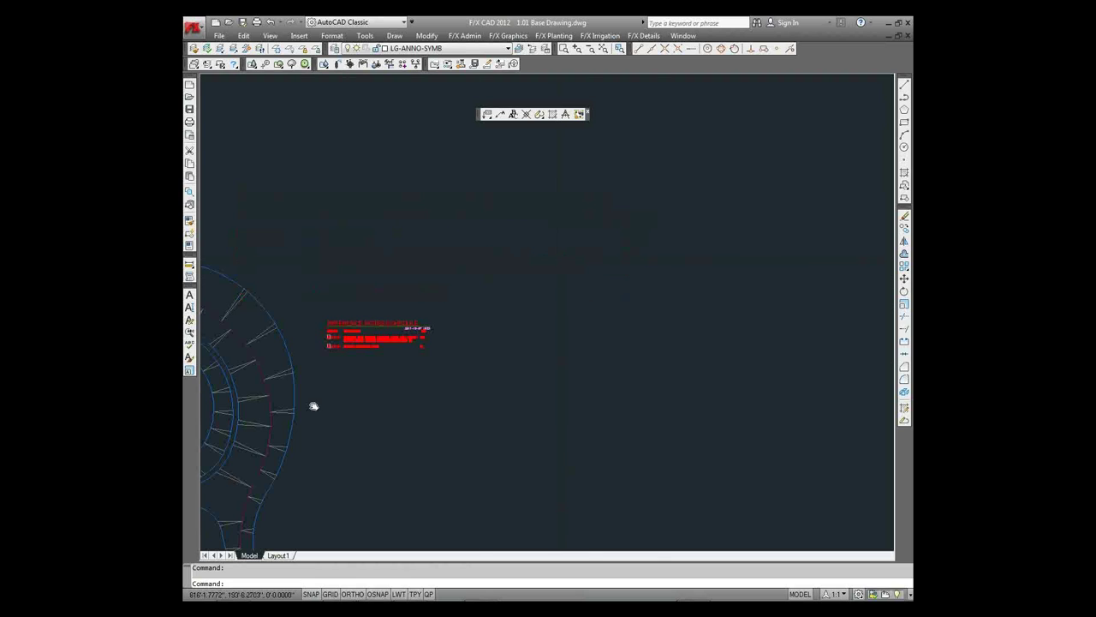
{"action": "middle_click_drag", "start_coordinate": [313, 406], "coordinate": [567, 299]}
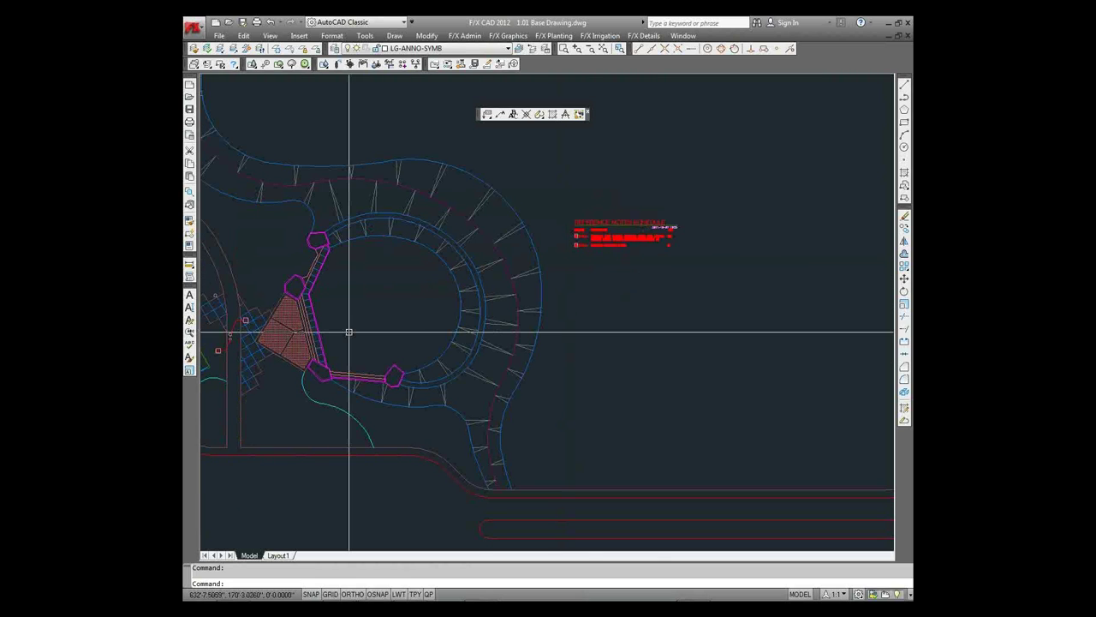
{"action": "scroll", "coordinate": [349, 332], "scroll_direction": "up", "scroll_amount": 4}
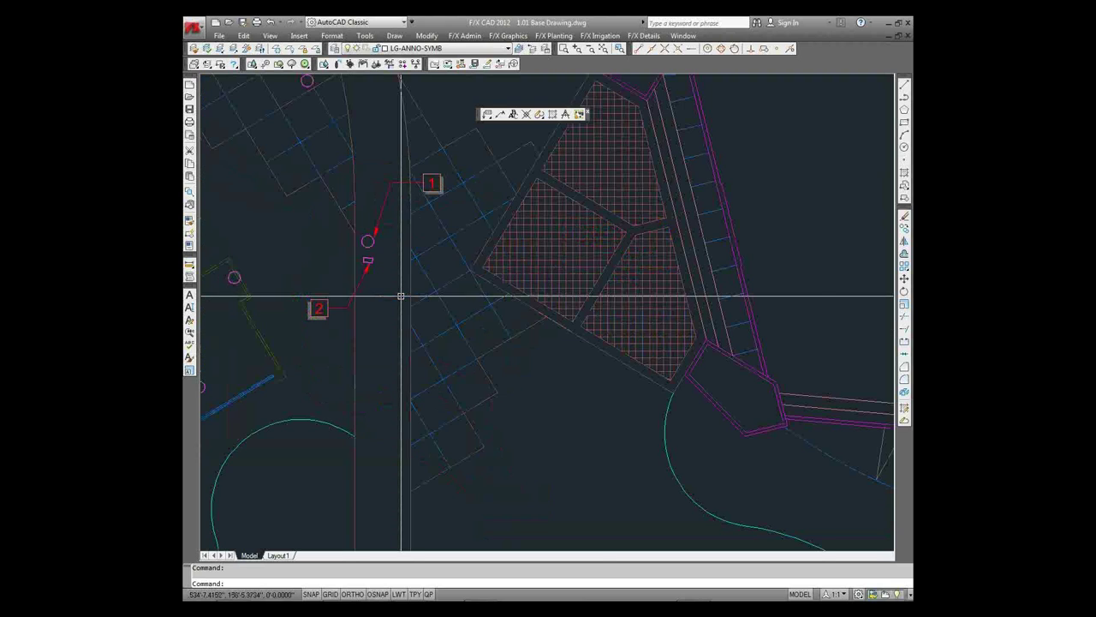
{"action": "scroll", "coordinate": [401, 295], "scroll_direction": "up", "scroll_amount": 3}
{"action": "middle_click_drag", "start_coordinate": [472, 337], "coordinate": [575, 378]}
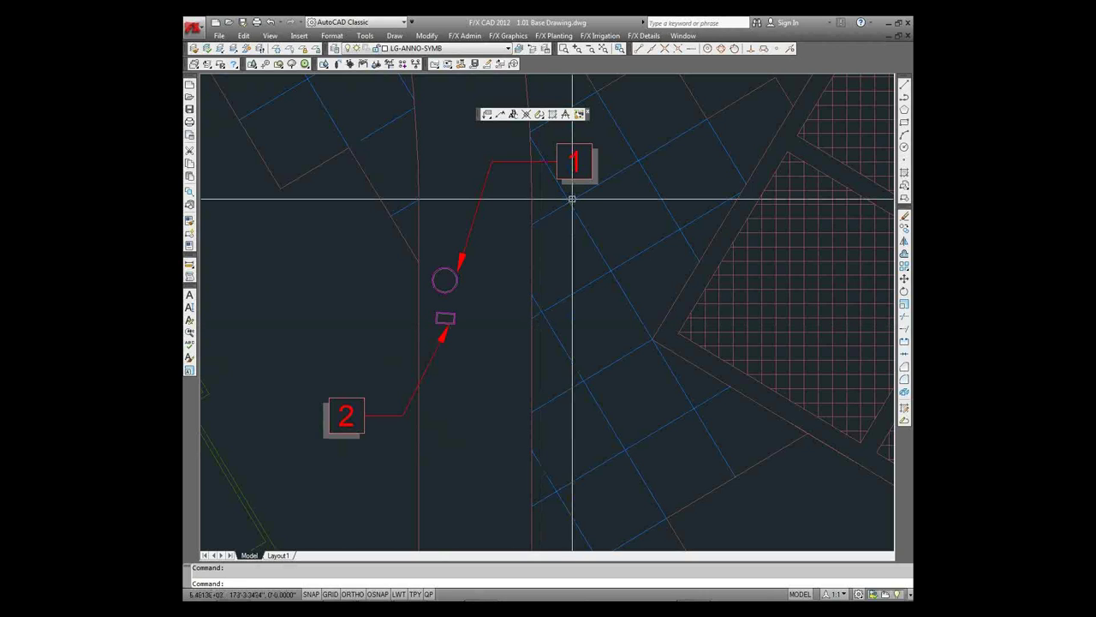
{"action": "middle_click_drag", "start_coordinate": [572, 218], "coordinate": [523, 267]}
{"action": "scroll", "coordinate": [523, 268], "scroll_direction": "down", "scroll_amount": 4}
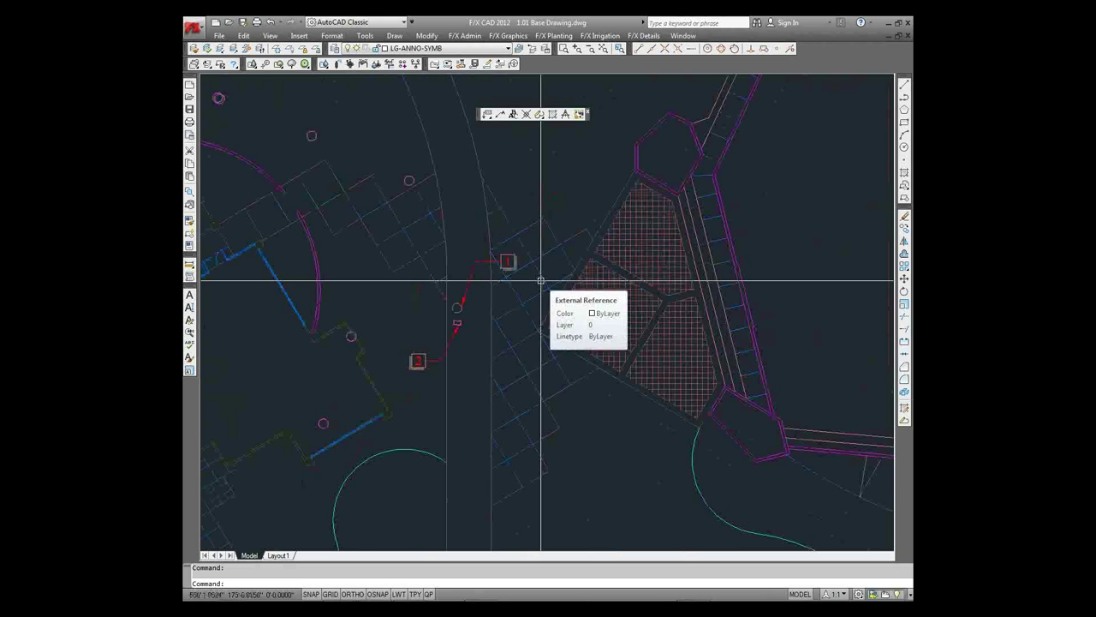